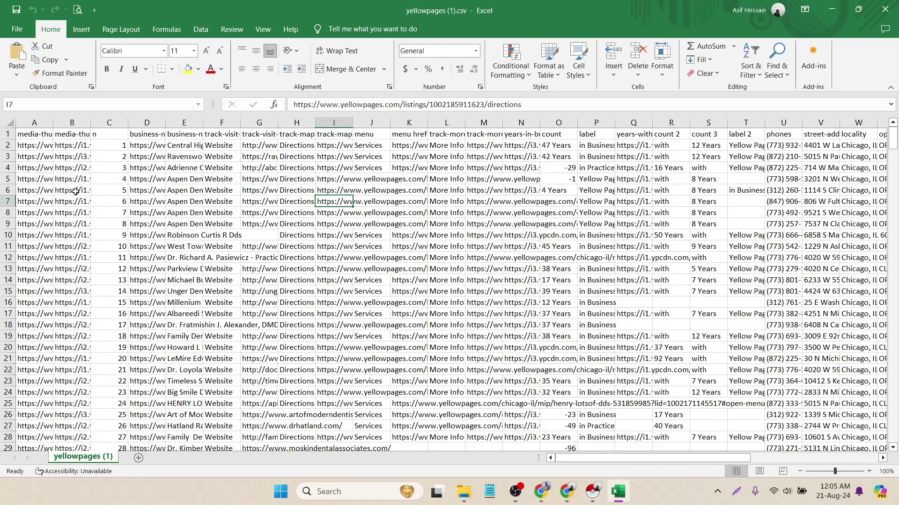
Step: Switch from YouTube to the open Real Yellow Pages tab, which is searching New York, NY
{"action": "left_click_drag", "start_coordinate": [892, 154], "coordinate": [896, 441]}
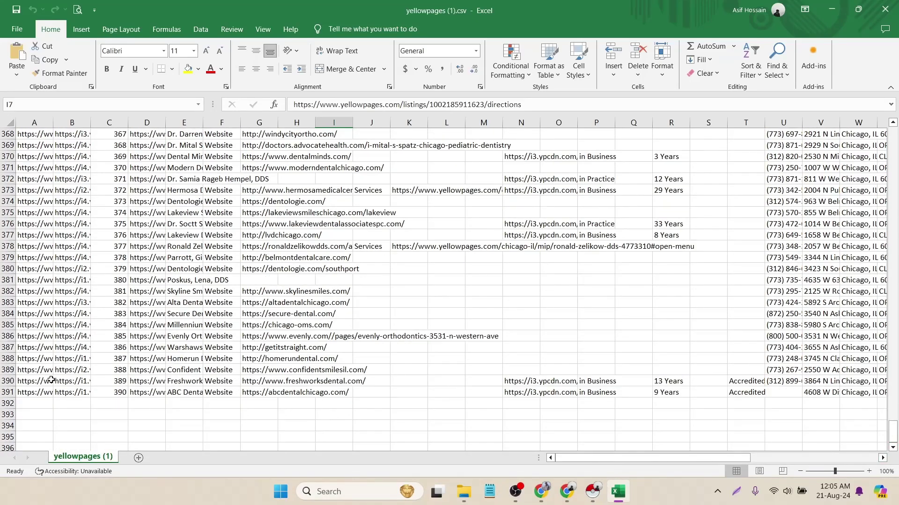
{"action": "left_click", "coordinate": [44, 393]}
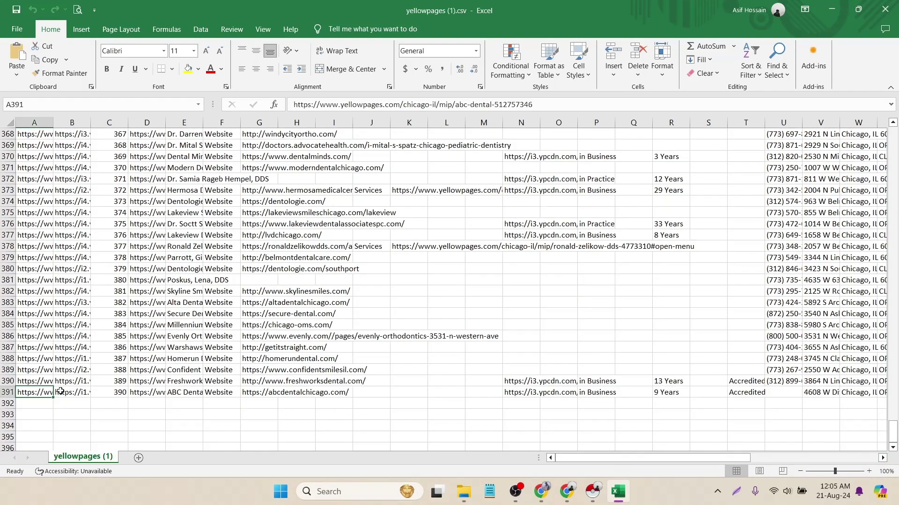
{"action": "left_click_drag", "start_coordinate": [893, 430], "coordinate": [878, 155]}
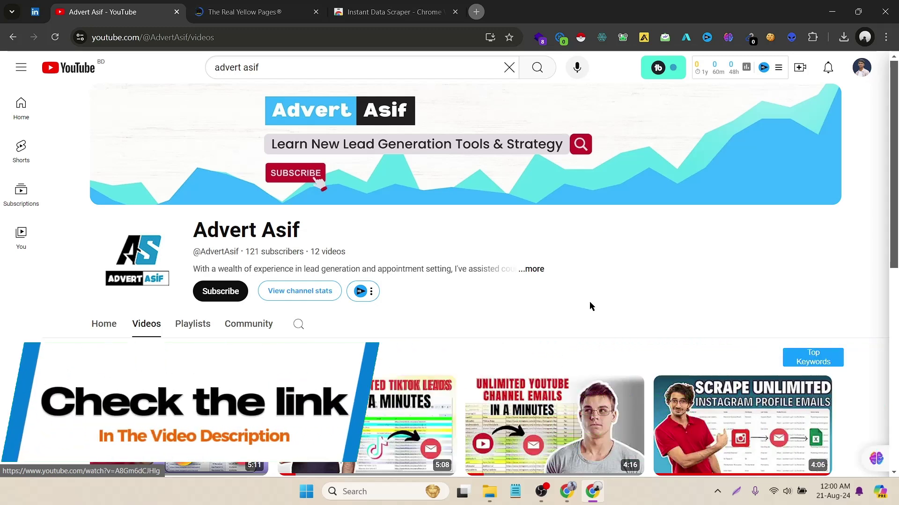
Step: Go from Yellow Pages to the Instant Data Scraper Chrome Web Store page
{"action": "left_click", "coordinate": [243, 11]}
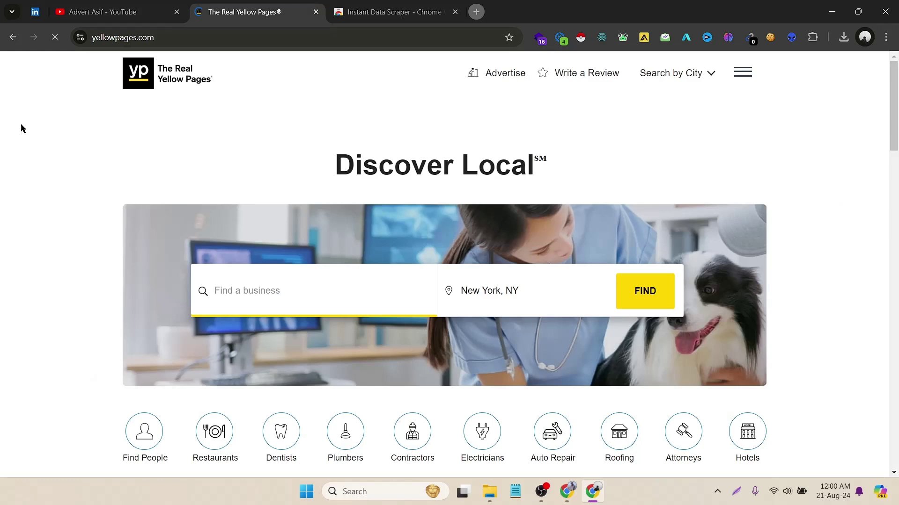
{"action": "left_click", "coordinate": [382, 18]}
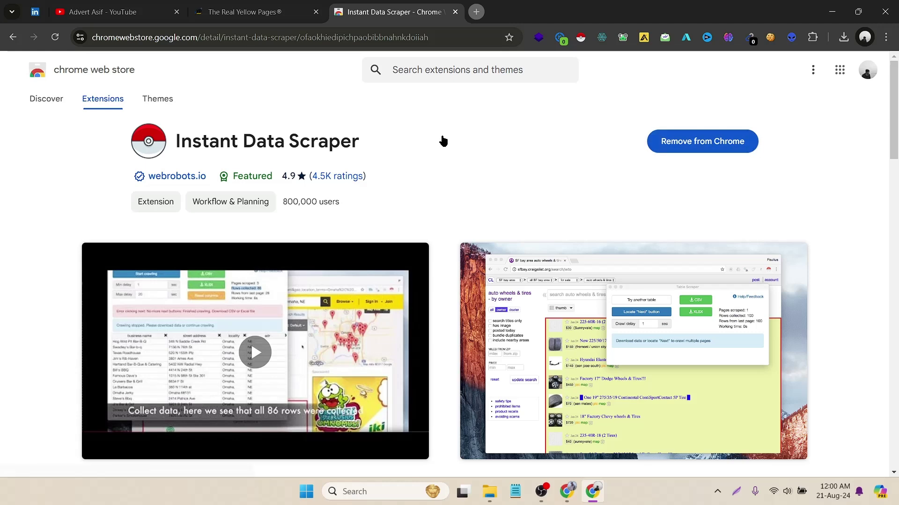
Step: Close the Instant Data Scraper store tab to return to the Yellow Pages home page
{"action": "left_click", "coordinate": [454, 13]}
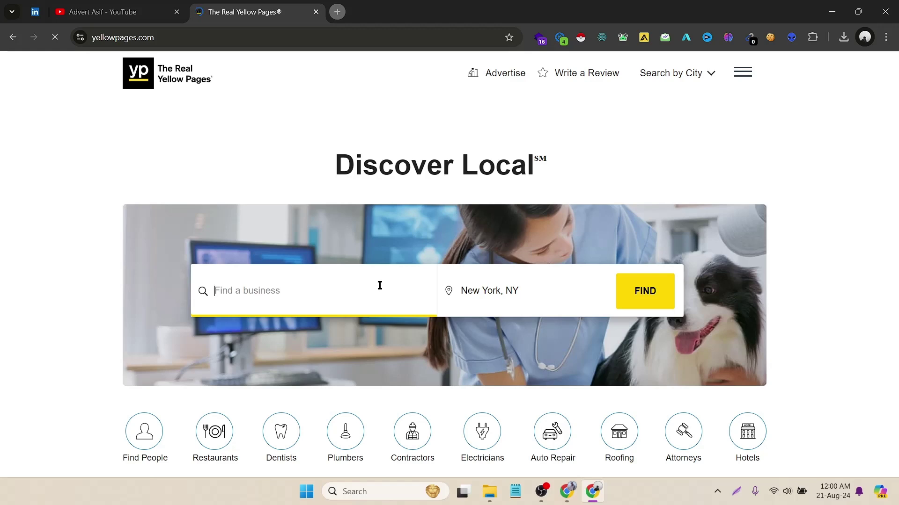
Step: Search Yellow Pages for 'dentist' with the location changed from New York, NY to 'Chicago'
{"action": "type", "text": "dent"}
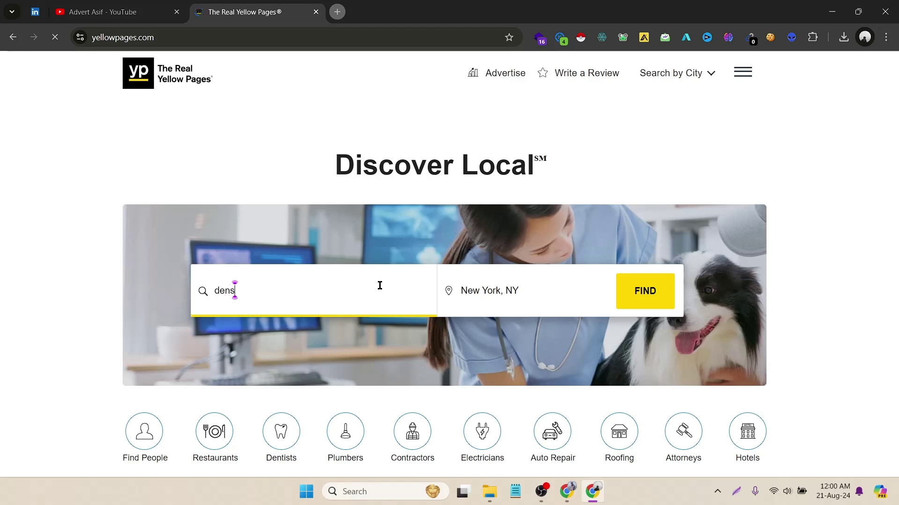
{"action": "key", "text": "BackSpace"}
{"action": "type", "text": "tist"}
{"action": "left_click", "coordinate": [566, 301]}
{"action": "key", "text": "BackSpace"}
{"action": "key", "text": "BackSpace"}
{"action": "key", "text": "BackSpace"}
{"action": "key", "text": "BackSpace"}
{"action": "key", "text": "BackSpace"}
{"action": "key", "text": "BackSpace"}
{"action": "key", "text": "BackSpace"}
{"action": "key", "text": "BackSpace"}
{"action": "key", "text": "BackSpace"}
{"action": "key", "text": "BackSpace"}
{"action": "key", "text": "BackSpace"}
{"action": "key", "text": "BackSpace"}
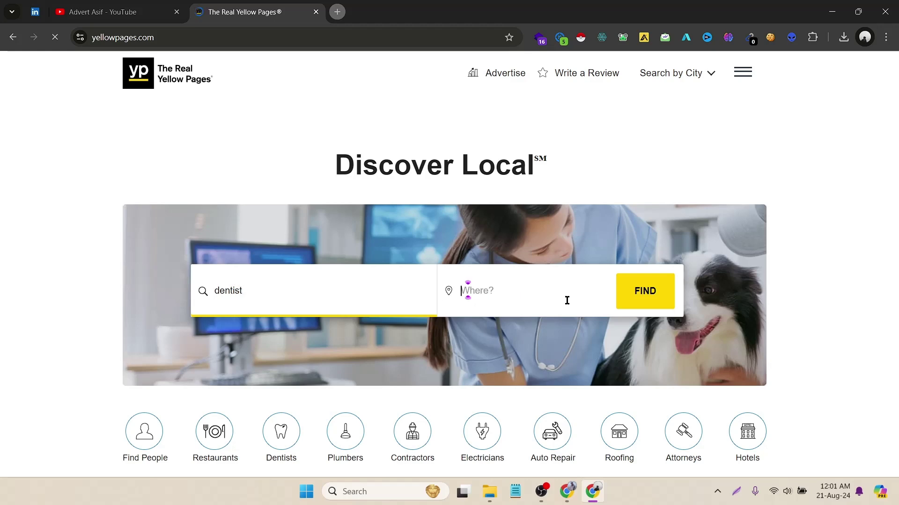
{"action": "type", "text": "Chicago, IL"}
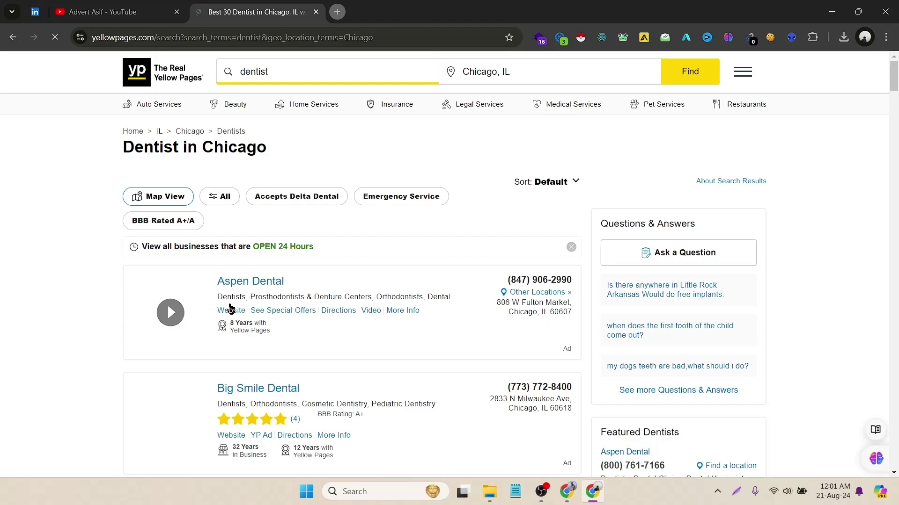
{"action": "scroll", "coordinate": [273, 335], "scroll_direction": "down", "scroll_amount": 15}
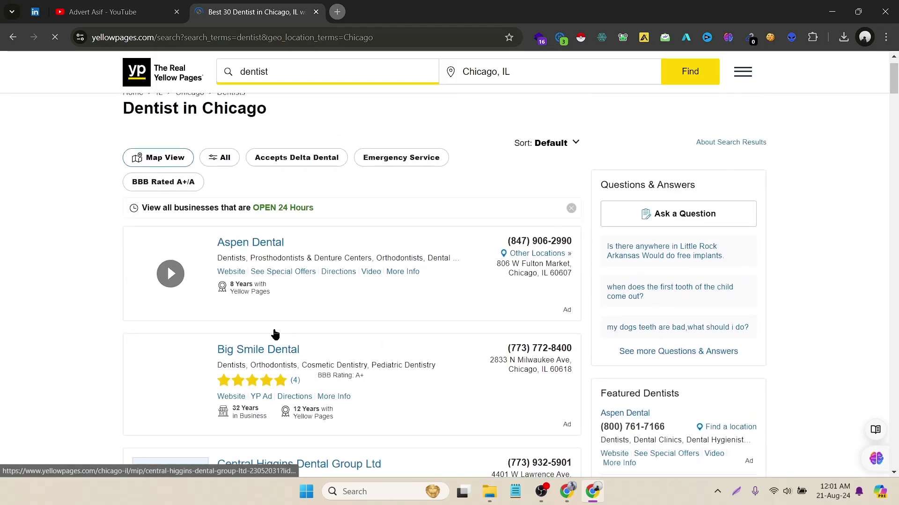
{"action": "left_click_drag", "start_coordinate": [895, 133], "coordinate": [872, 430]}
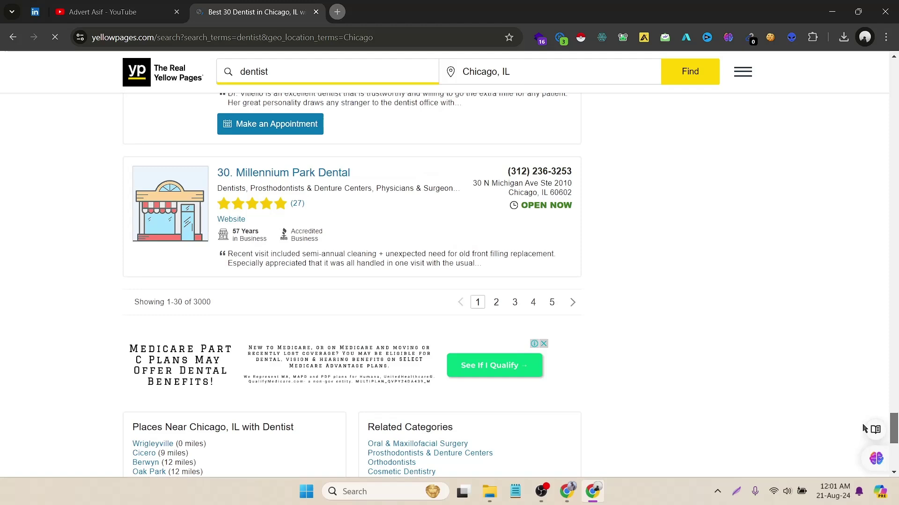
{"action": "left_click", "coordinate": [552, 305]}
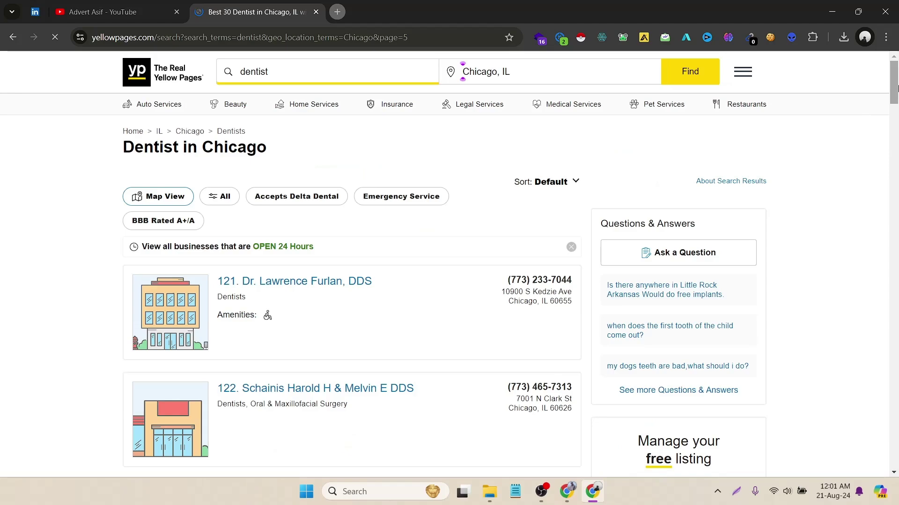
{"action": "left_click_drag", "start_coordinate": [896, 88], "coordinate": [896, 442]}
{"action": "left_click", "coordinate": [548, 297]}
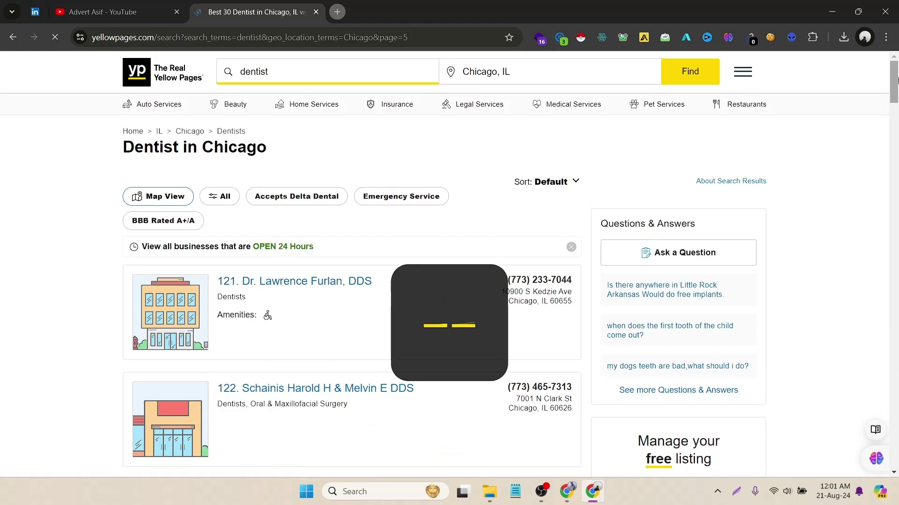
{"action": "left_click_drag", "start_coordinate": [897, 80], "coordinate": [895, 246]}
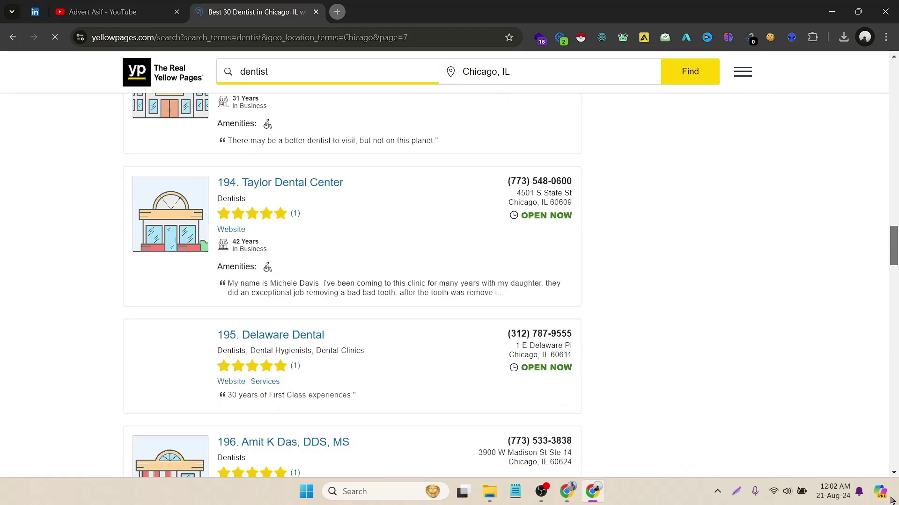
{"action": "scroll", "coordinate": [842, 417], "scroll_direction": "down", "scroll_amount": 4}
{"action": "scroll", "coordinate": [848, 262], "scroll_direction": "up", "scroll_amount": 5}
{"action": "left_click", "coordinate": [897, 345]}
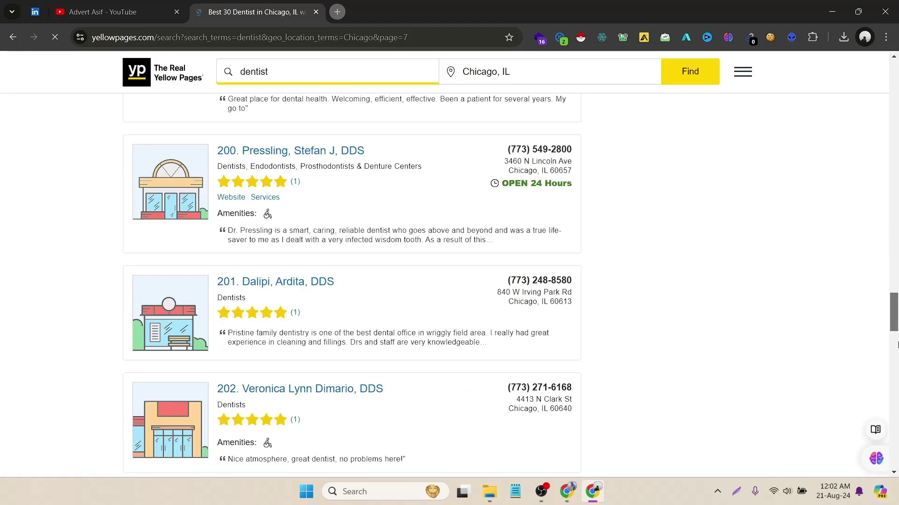
{"action": "scroll", "coordinate": [897, 345], "scroll_direction": "down", "scroll_amount": 20}
{"action": "scroll", "coordinate": [767, 264], "scroll_direction": "up", "scroll_amount": 3}
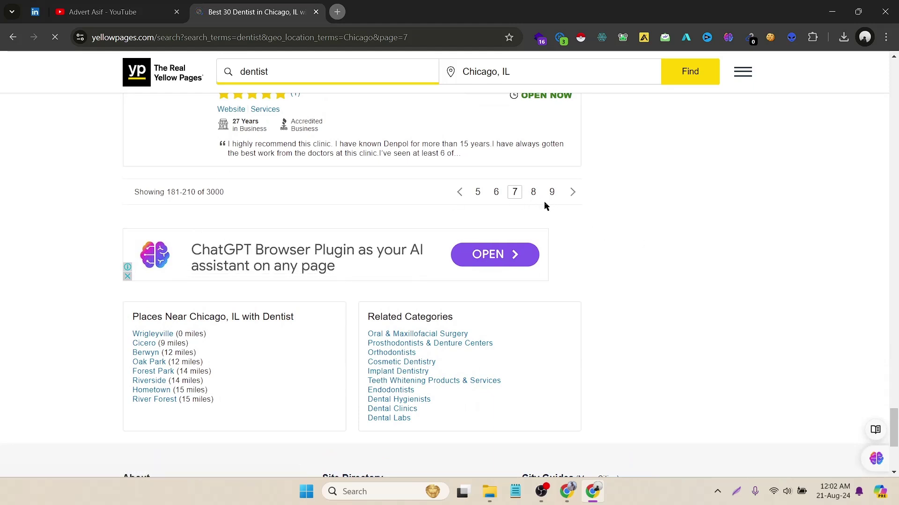
{"action": "left_click", "coordinate": [16, 41]}
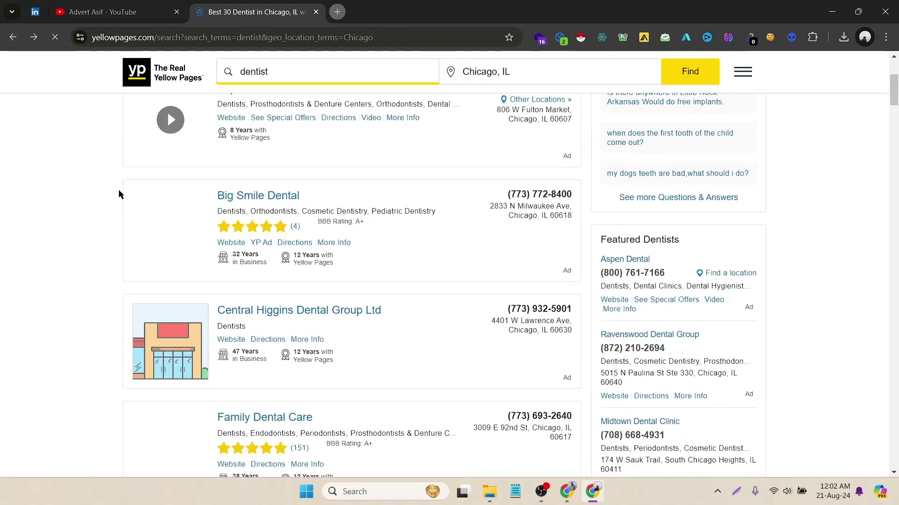
{"action": "mouse_move", "coordinate": [894, 75]}
{"action": "left_mouse_down"}
{"action": "mouse_move", "coordinate": [896, 433]}
{"action": "mouse_move", "coordinate": [892, 84]}
{"action": "left_mouse_up"}
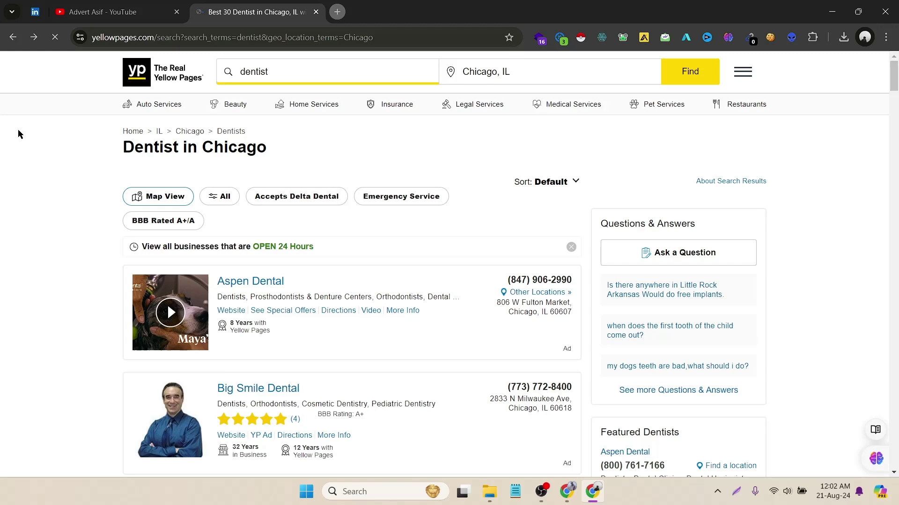
Step: Launch Instant Data Scraper on the results and review its 30-row preview table
{"action": "left_click", "coordinate": [583, 38]}
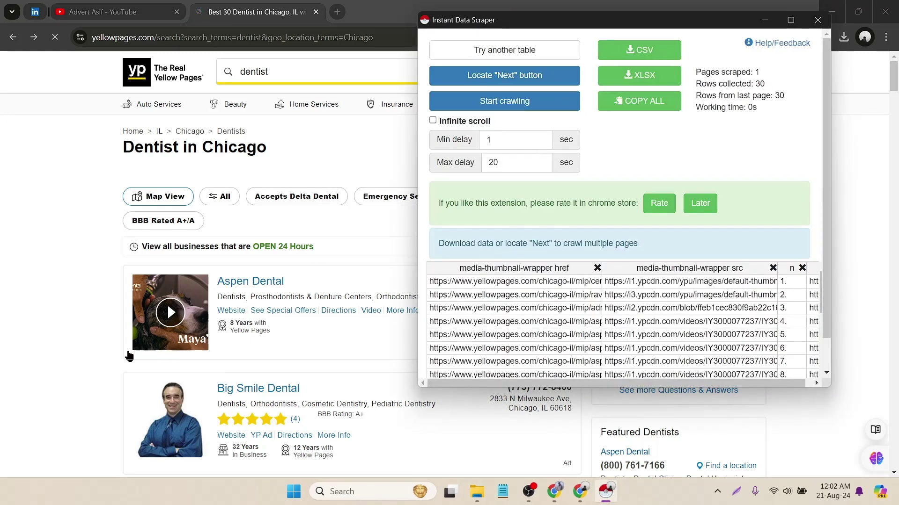
{"action": "scroll", "coordinate": [234, 318], "scroll_direction": "down", "scroll_amount": 3}
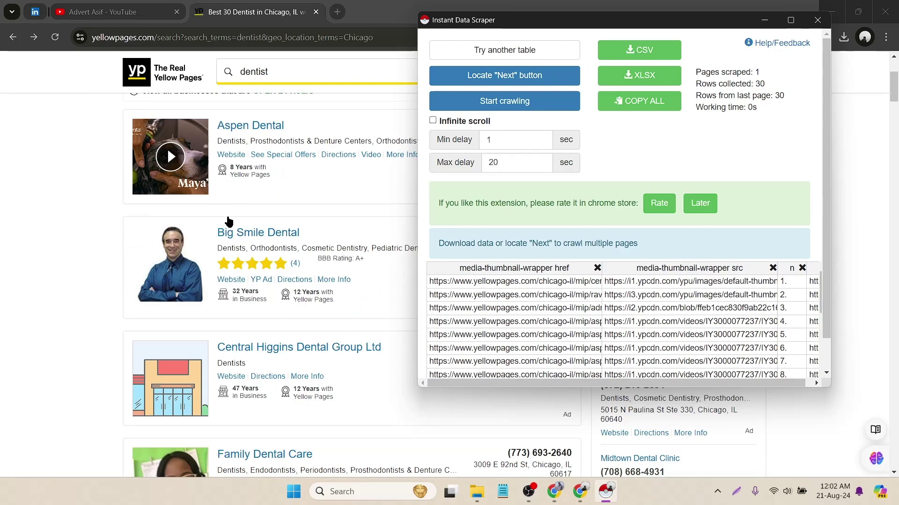
{"action": "scroll", "coordinate": [225, 216], "scroll_direction": "down", "scroll_amount": 5}
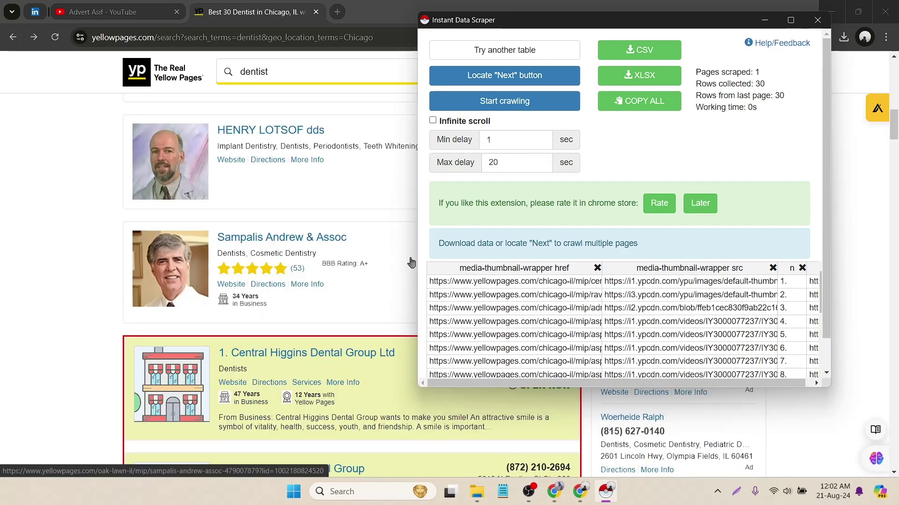
{"action": "scroll", "coordinate": [250, 253], "scroll_direction": "up", "scroll_amount": 10}
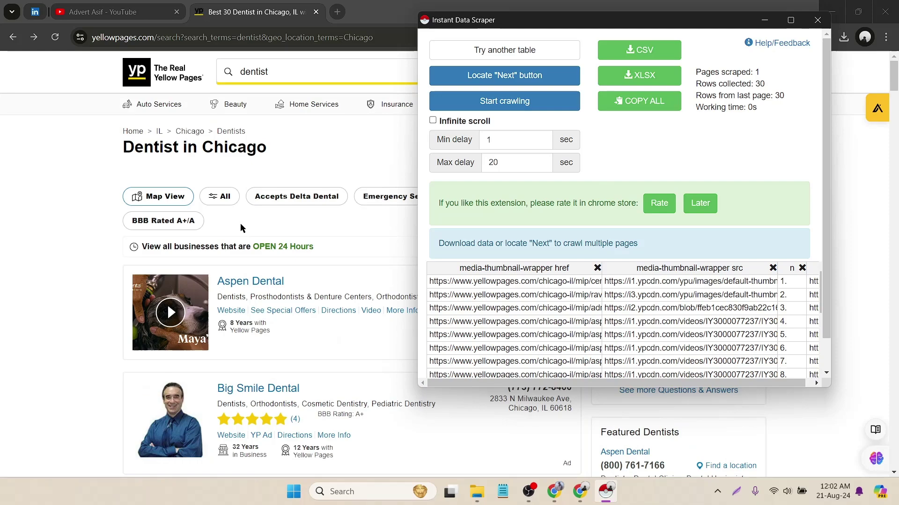
{"action": "scroll", "coordinate": [244, 295], "scroll_direction": "down", "scroll_amount": 9}
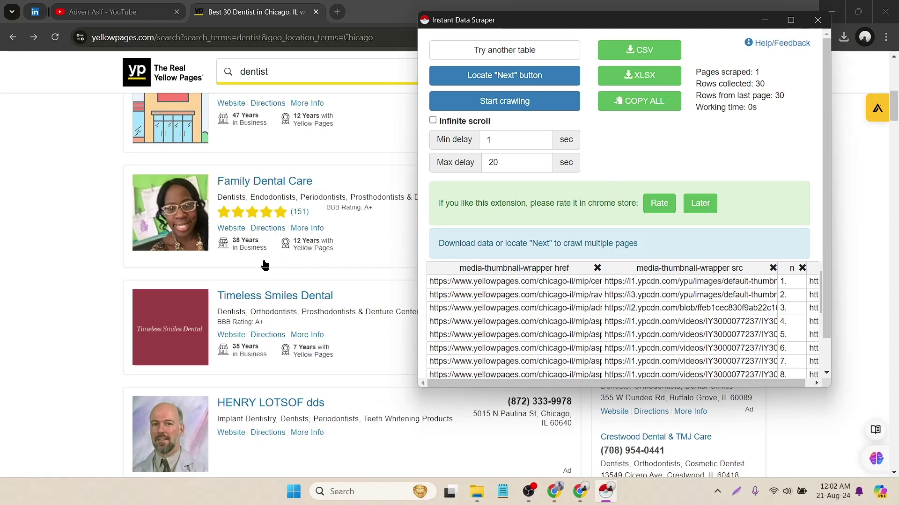
{"action": "scroll", "coordinate": [264, 265], "scroll_direction": "down", "scroll_amount": 6}
{"action": "scroll", "coordinate": [275, 201], "scroll_direction": "down", "scroll_amount": 3}
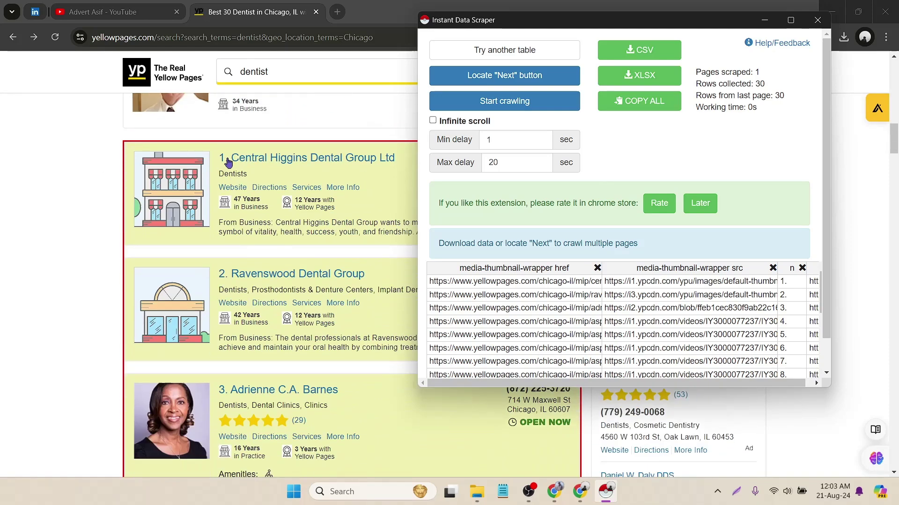
{"action": "scroll", "coordinate": [233, 287], "scroll_direction": "down", "scroll_amount": 3}
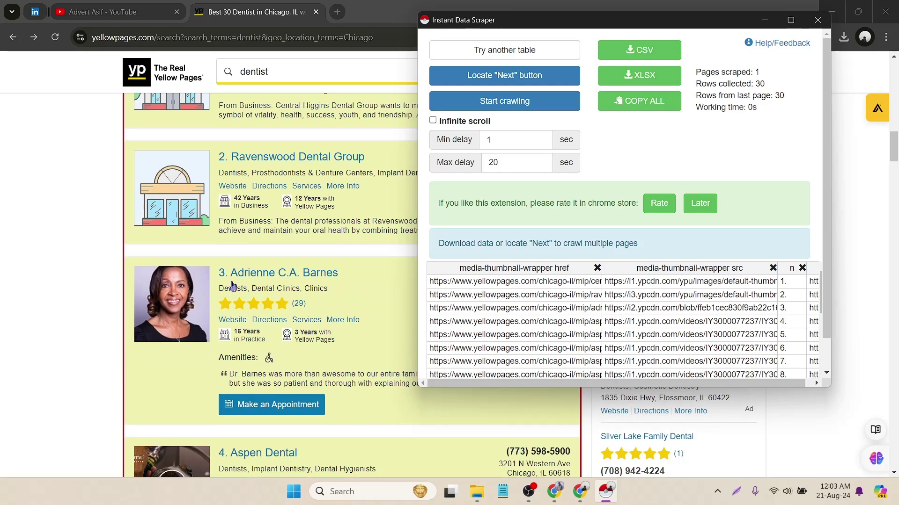
{"action": "scroll", "coordinate": [232, 286], "scroll_direction": "down", "scroll_amount": 1}
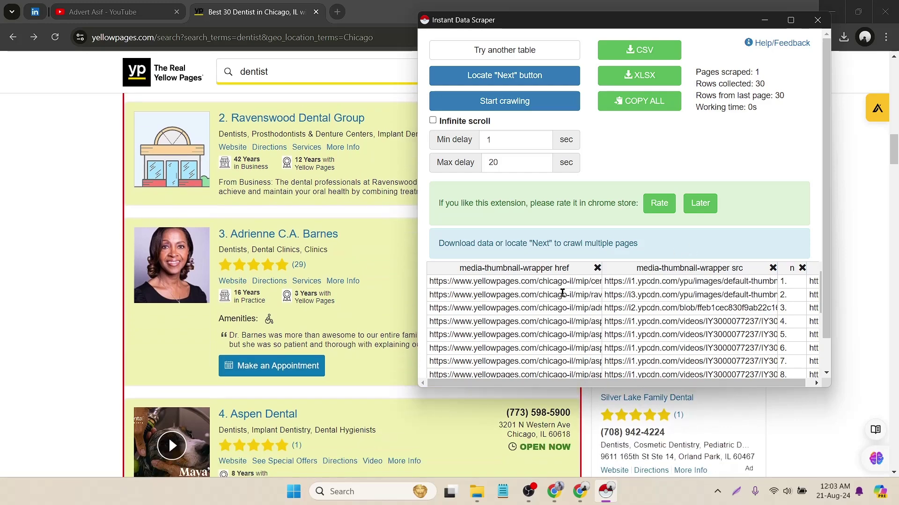
{"action": "scroll", "coordinate": [562, 293], "scroll_direction": "down", "scroll_amount": 6}
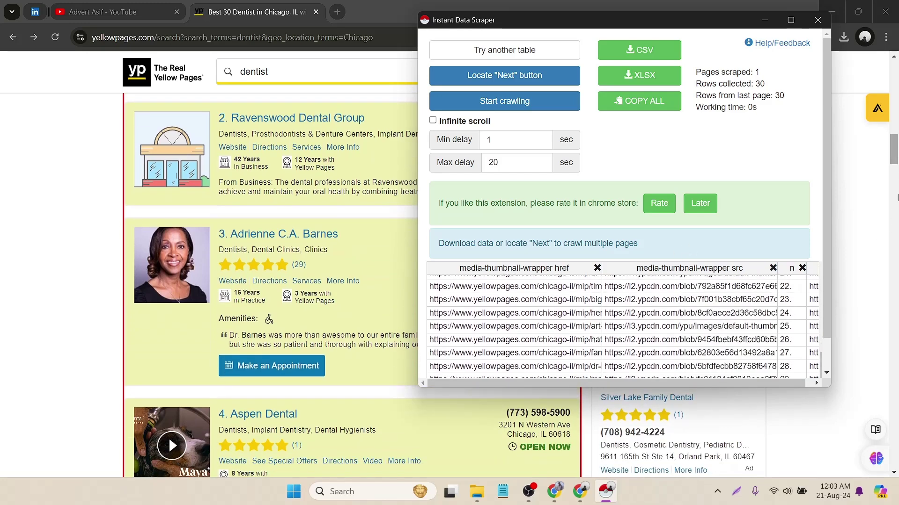
Step: Put the scraper aside and bring listing 30 and the pagination bar into view
{"action": "left_click", "coordinate": [896, 197]}
{"action": "scroll", "coordinate": [894, 196], "scroll_direction": "down", "scroll_amount": 5}
{"action": "scroll", "coordinate": [894, 194], "scroll_direction": "down", "scroll_amount": 5}
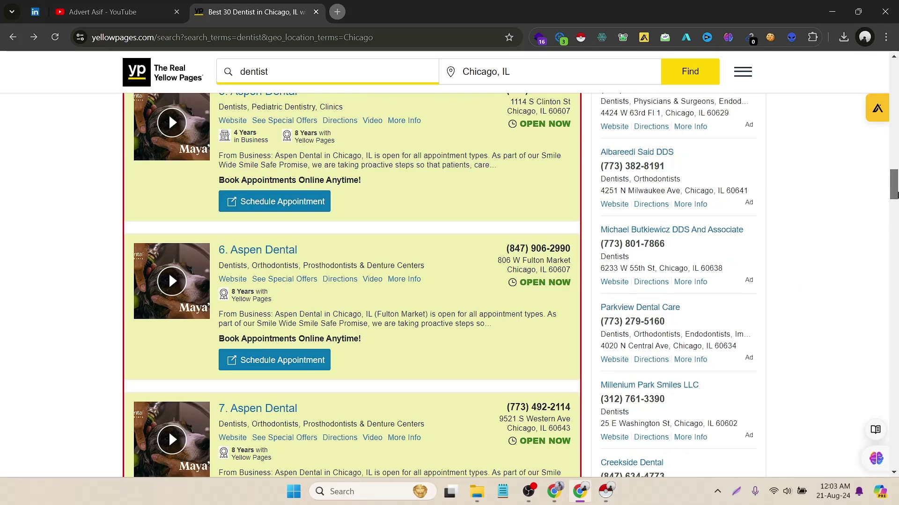
{"action": "left_click_drag", "start_coordinate": [894, 195], "coordinate": [894, 421]}
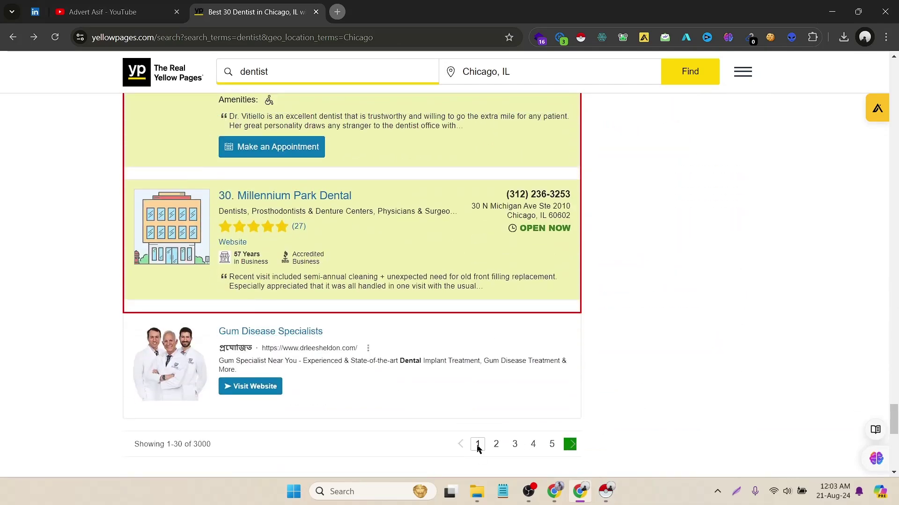
{"action": "left_click", "coordinate": [606, 492]}
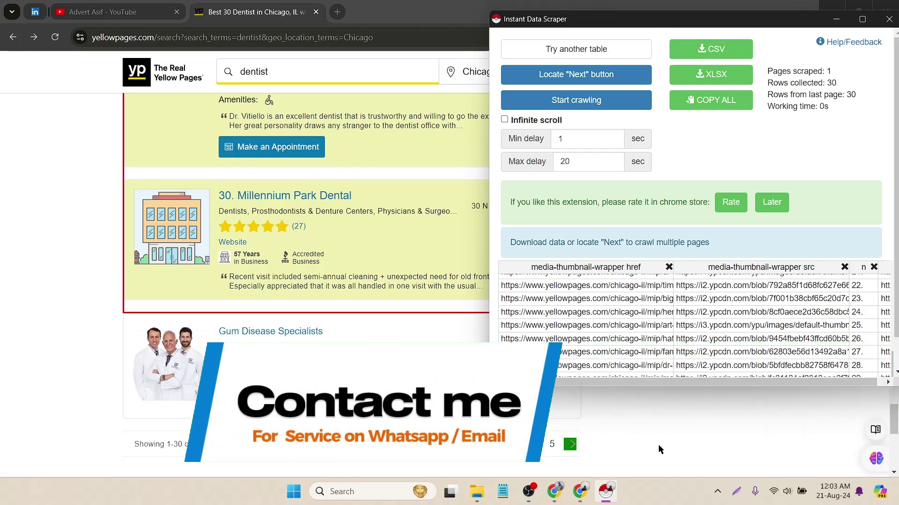
{"action": "left_click", "coordinate": [2, 293]}
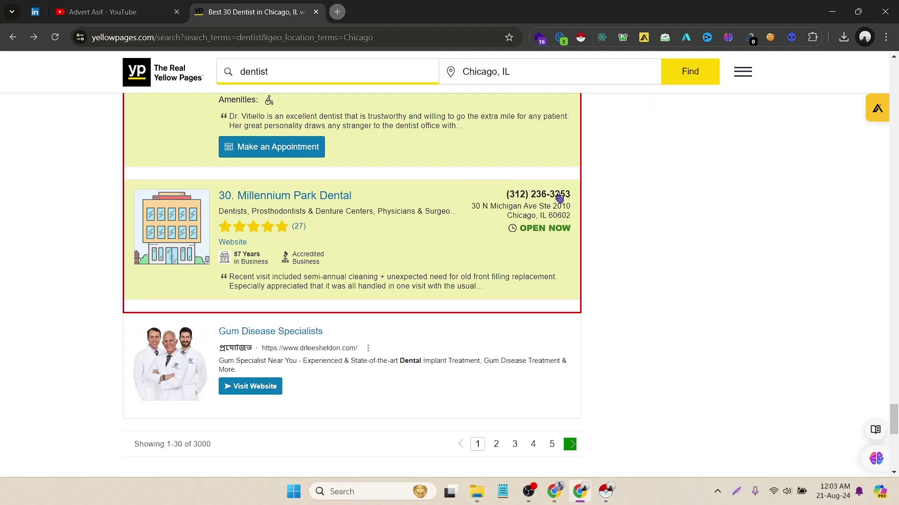
Step: Locate the 'Next' button by marking the green next-page arrow in the Yellow Pages pagination
{"action": "left_click", "coordinate": [606, 491]}
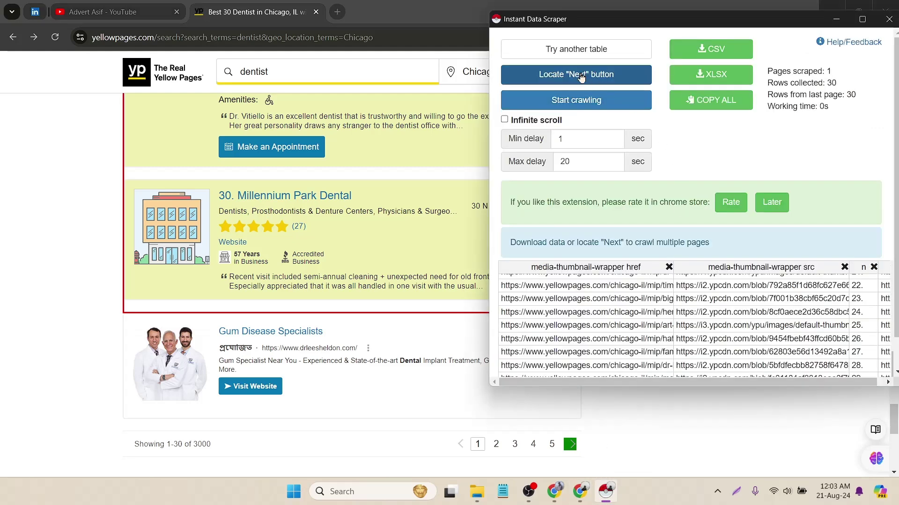
{"action": "left_click", "coordinate": [603, 76]}
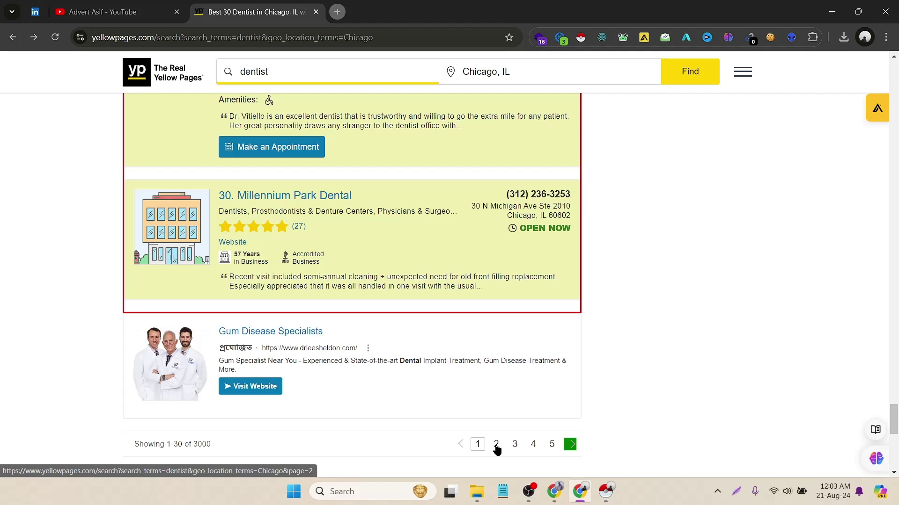
{"action": "left_click", "coordinate": [571, 445]}
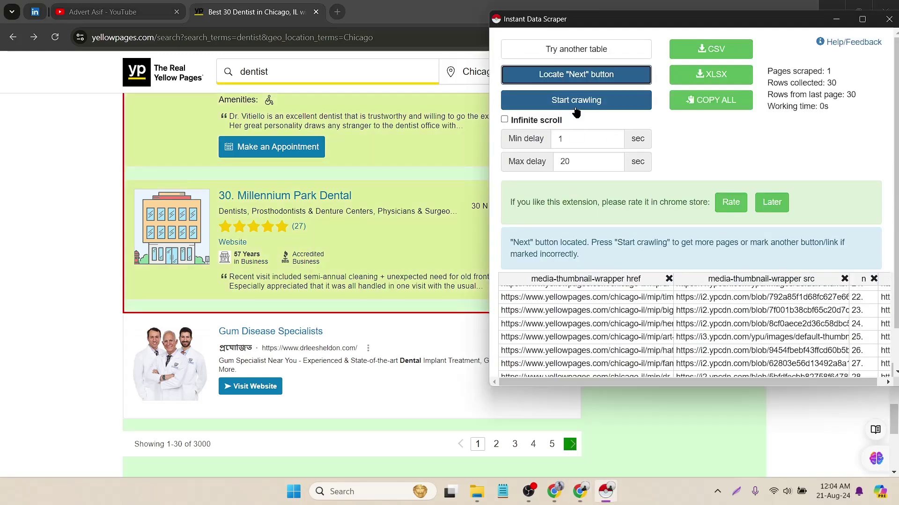
Step: Start crawling and watch the counters reach 12 pages and 360 rows, keeping the scraper window aside
{"action": "left_click", "coordinate": [576, 101]}
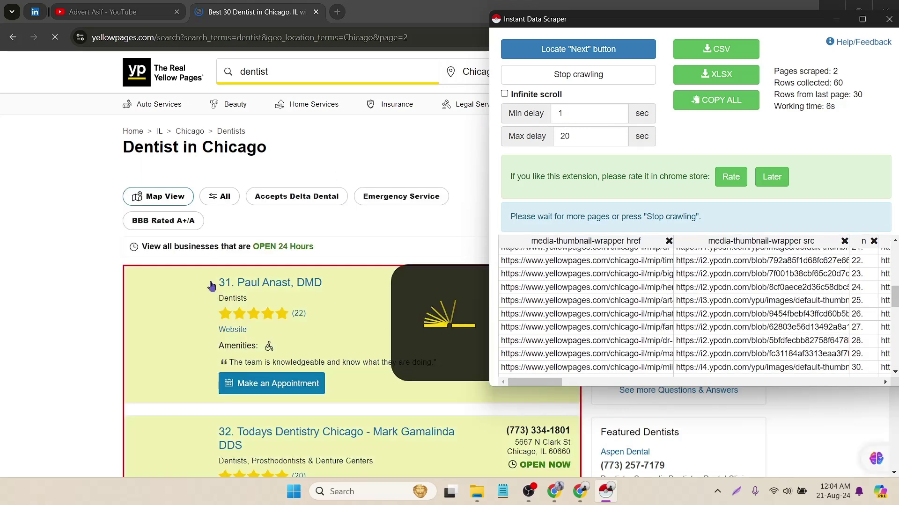
{"action": "scroll", "coordinate": [211, 286], "scroll_direction": "down", "scroll_amount": 1}
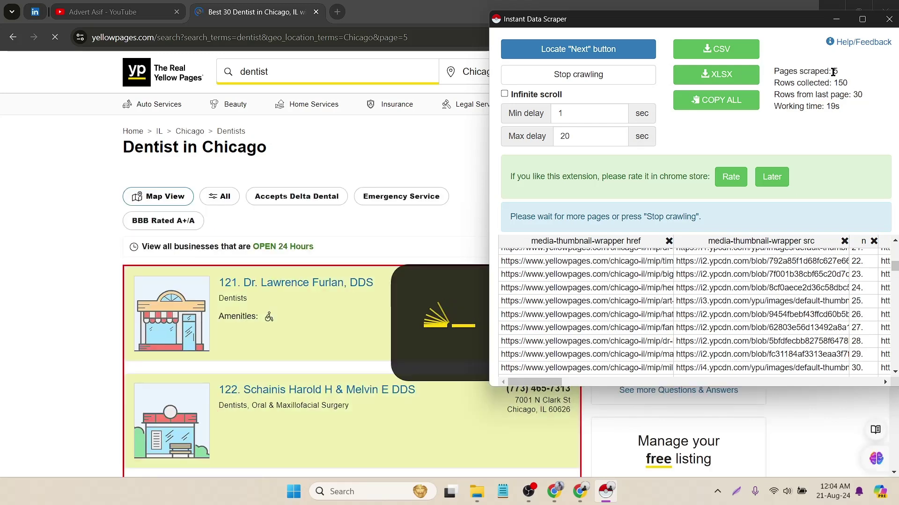
{"action": "left_click_drag", "start_coordinate": [832, 71], "coordinate": [842, 77]}
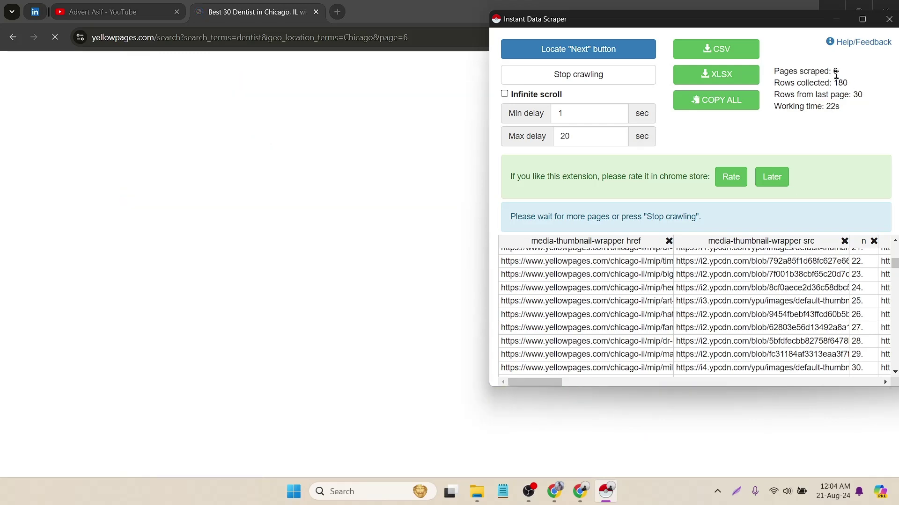
{"action": "double_click", "coordinate": [841, 83]}
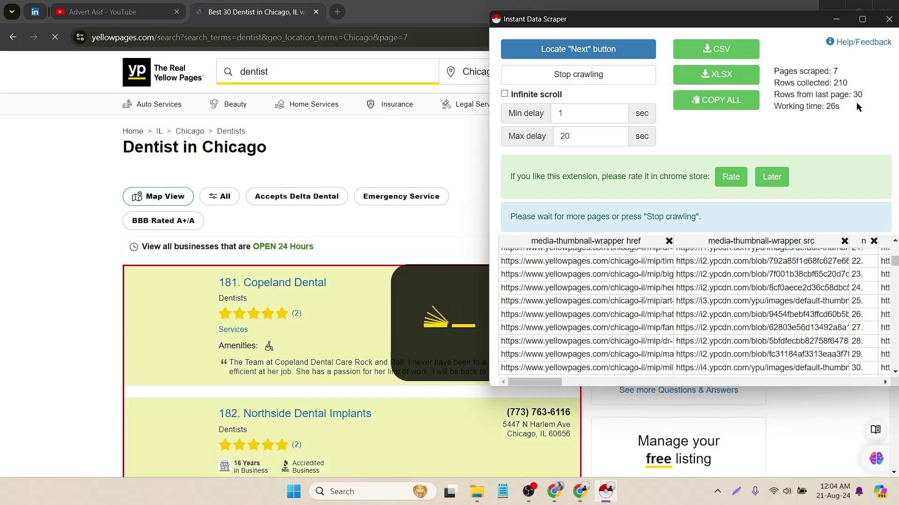
{"action": "double_click", "coordinate": [857, 94]}
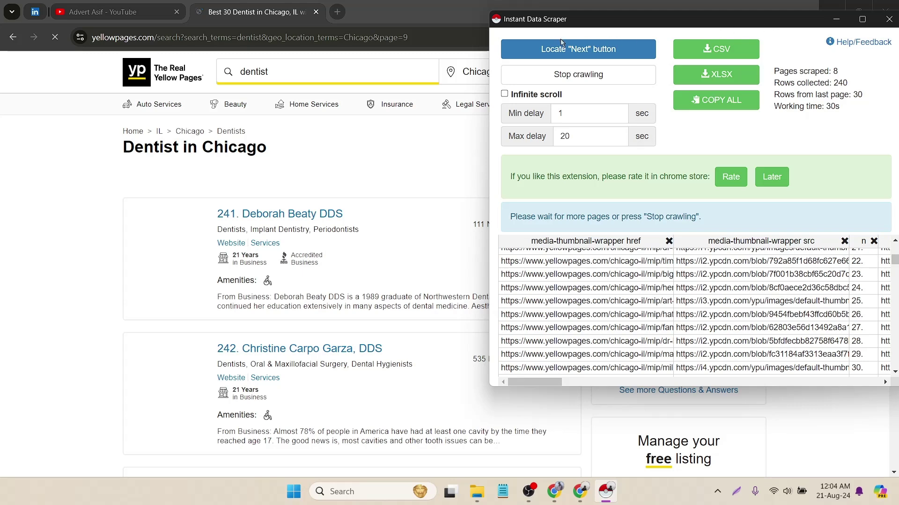
{"action": "left_click_drag", "start_coordinate": [563, 19], "coordinate": [349, 37]}
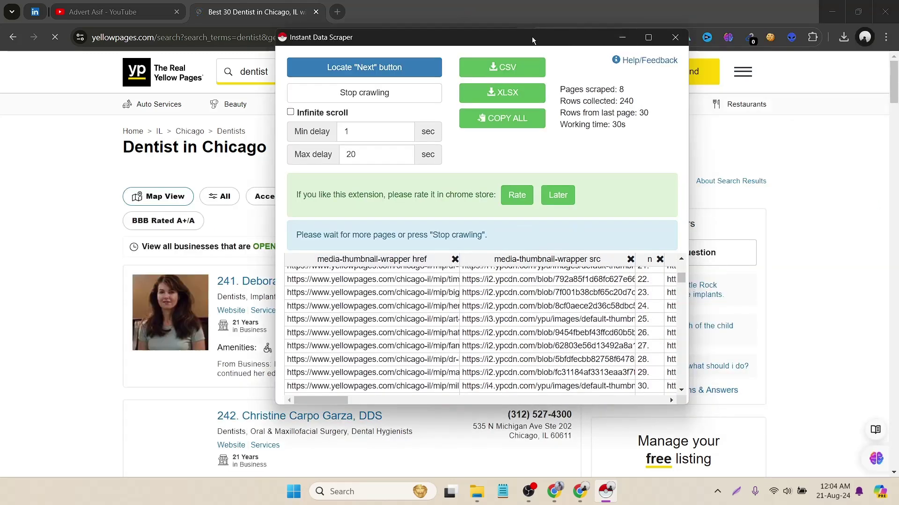
{"action": "left_click_drag", "start_coordinate": [532, 36], "coordinate": [467, 35]}
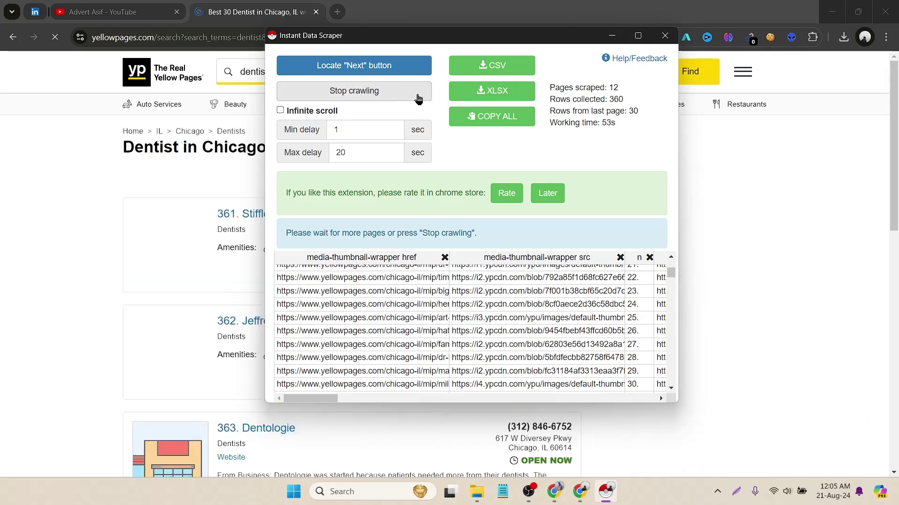
Step: Stop crawling at 13 pages and 390 rows and export them as yellowpages (1).csv
{"action": "left_click", "coordinate": [418, 96]}
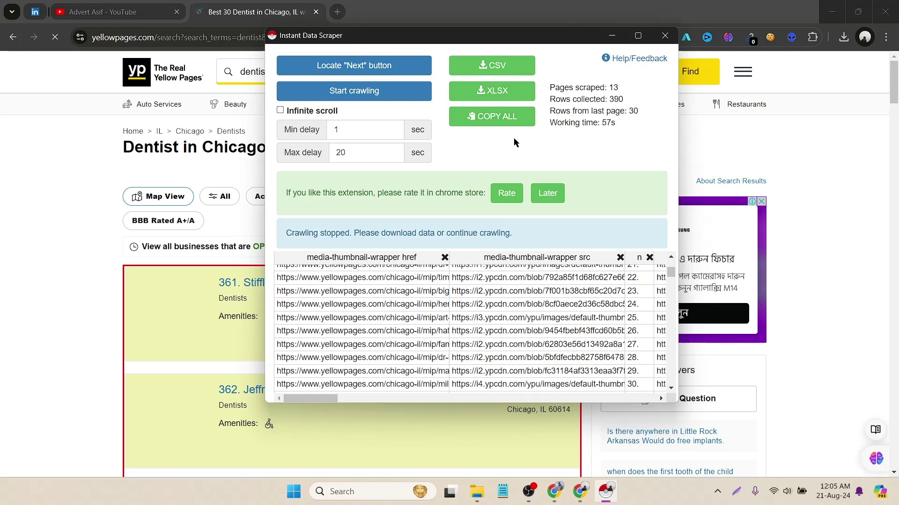
{"action": "left_click", "coordinate": [512, 70]}
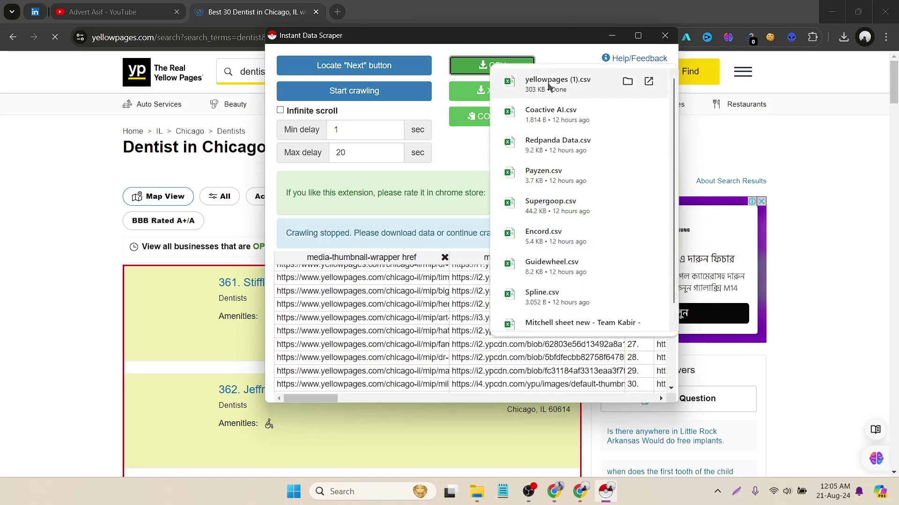
Step: Open yellowpages (1).csv in Excel and check the last listing, ABC Dental, in row 391
{"action": "left_click", "coordinate": [596, 91]}
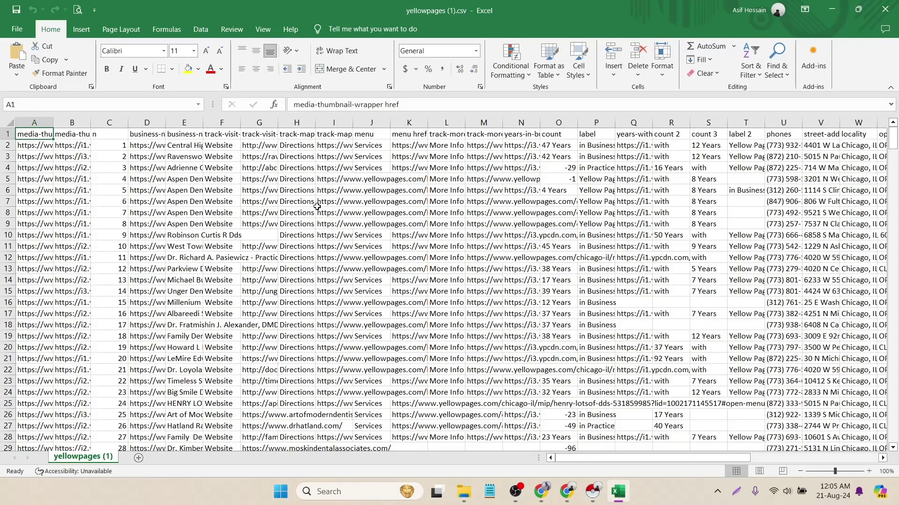
{"action": "left_click", "coordinate": [317, 206]}
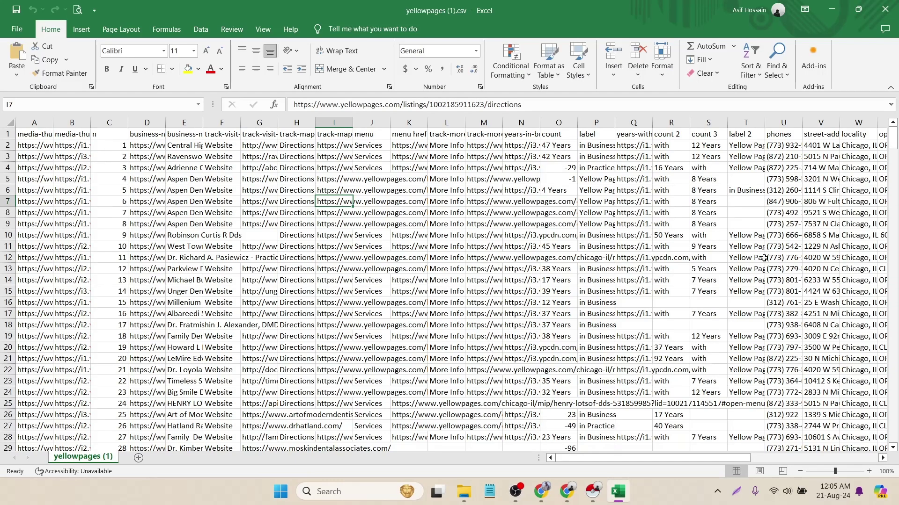
{"action": "left_click_drag", "start_coordinate": [893, 148], "coordinate": [896, 440]}
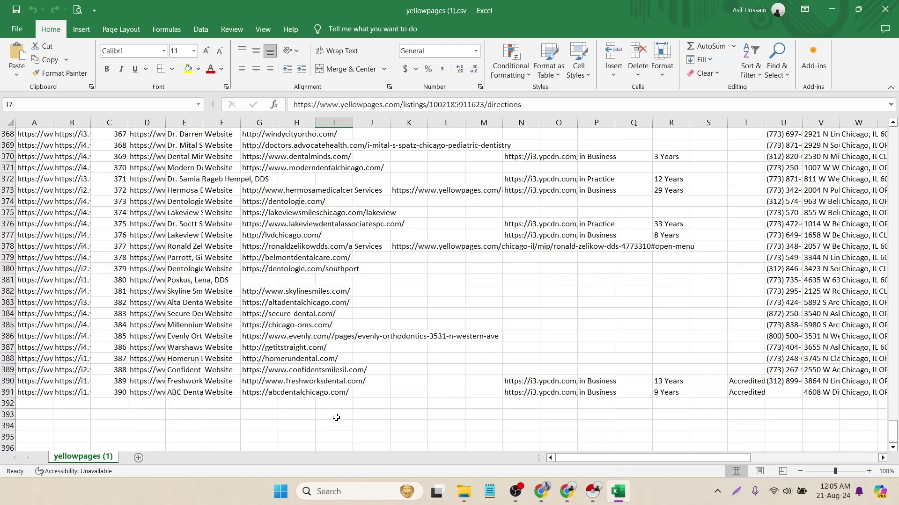
{"action": "left_click", "coordinate": [44, 393]}
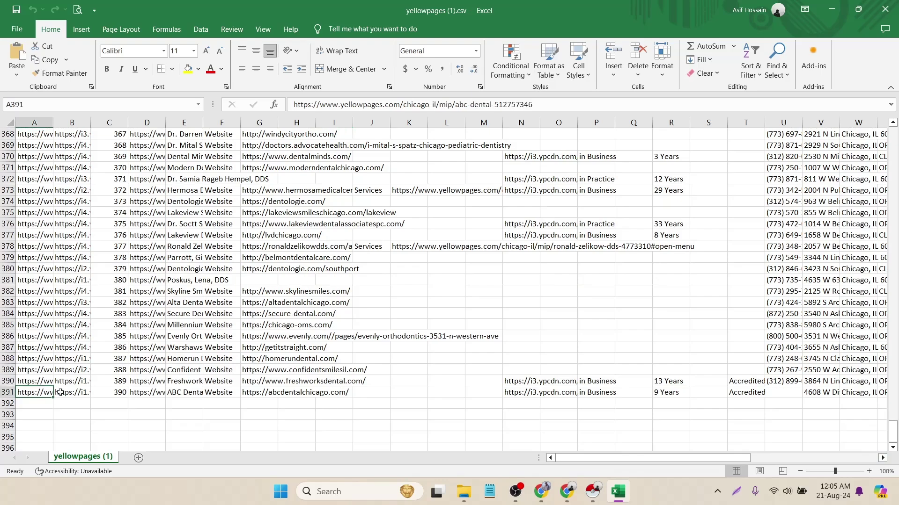
{"action": "left_click_drag", "start_coordinate": [893, 431], "coordinate": [863, 121]}
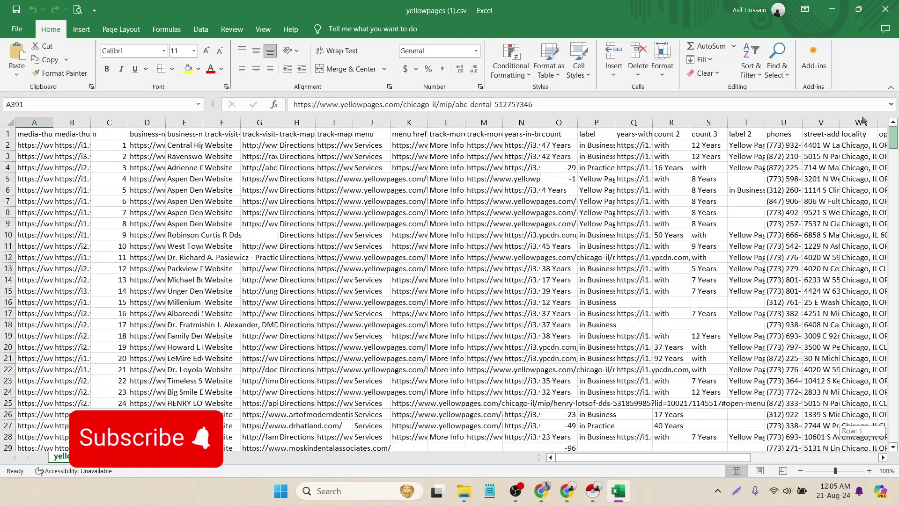
Step: Delete the two media-thumbnail columns A:B from the listings sheet
{"action": "left_click", "coordinate": [221, 212]}
{"action": "left_click", "coordinate": [27, 132]}
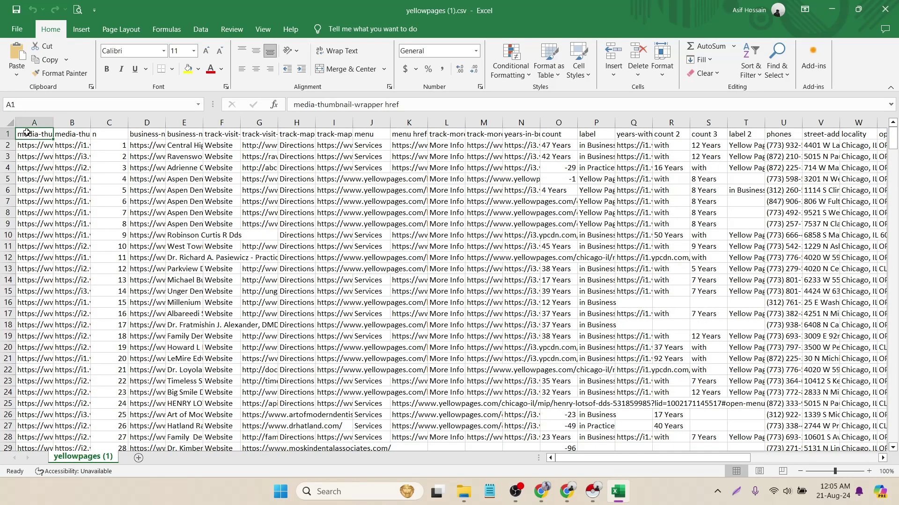
{"action": "left_click", "coordinate": [75, 123]}
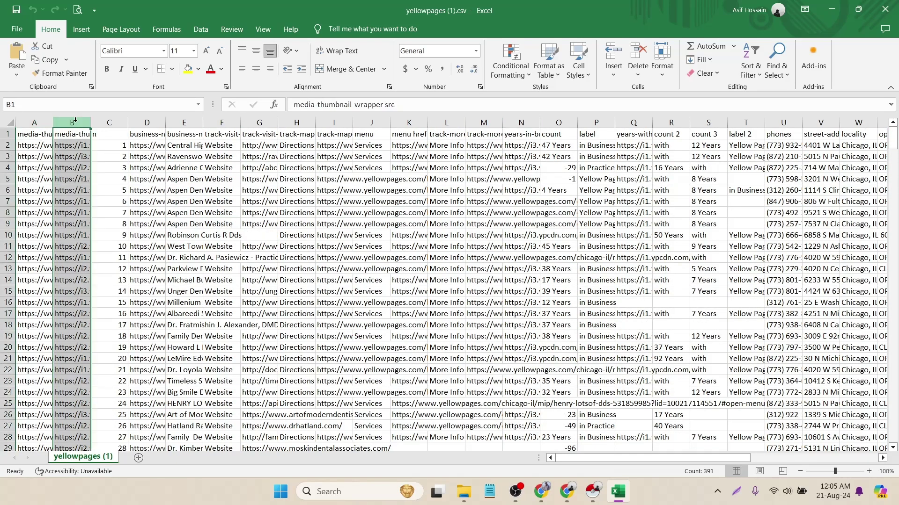
{"action": "left_click_drag", "start_coordinate": [33, 122], "coordinate": [71, 123]}
{"action": "right_click", "coordinate": [26, 122]}
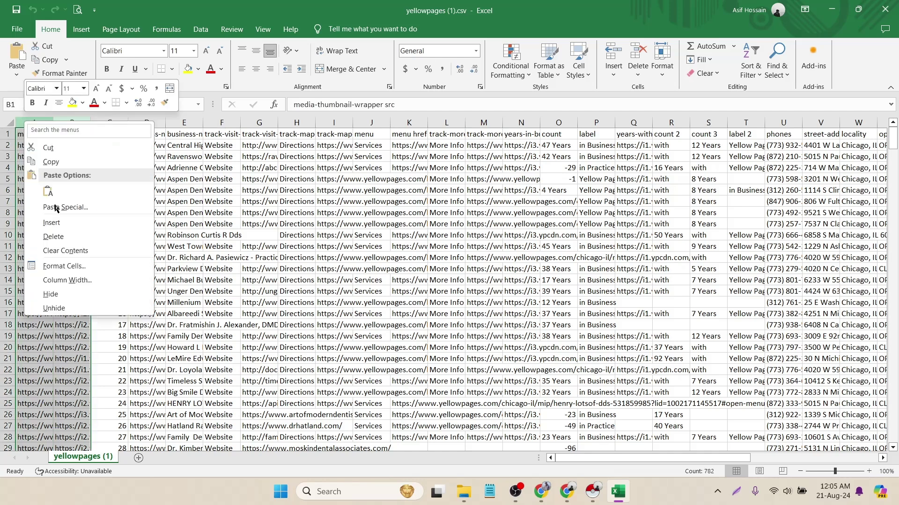
{"action": "left_click", "coordinate": [63, 240]}
Step: Delete the column of plain Website labels, leaving real website URLs in column D
{"action": "left_click", "coordinate": [40, 158]}
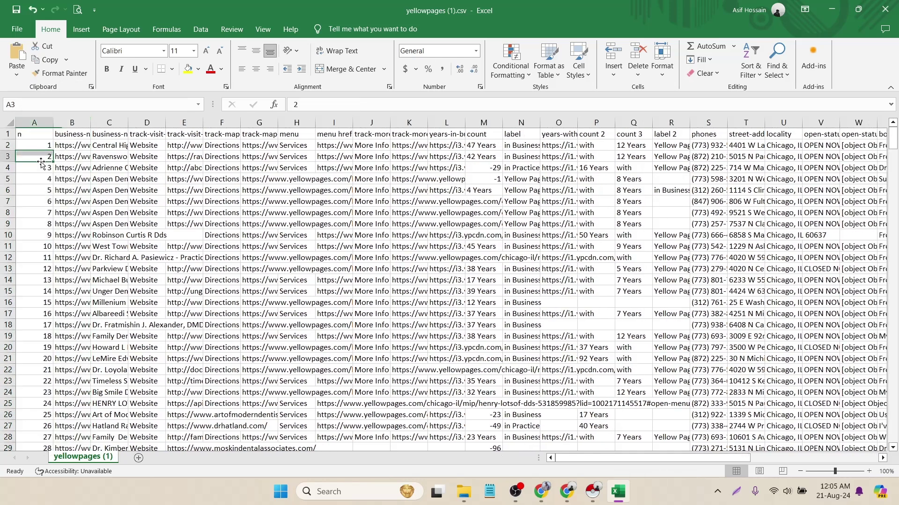
{"action": "left_click", "coordinate": [37, 236]}
{"action": "left_click", "coordinate": [76, 123]}
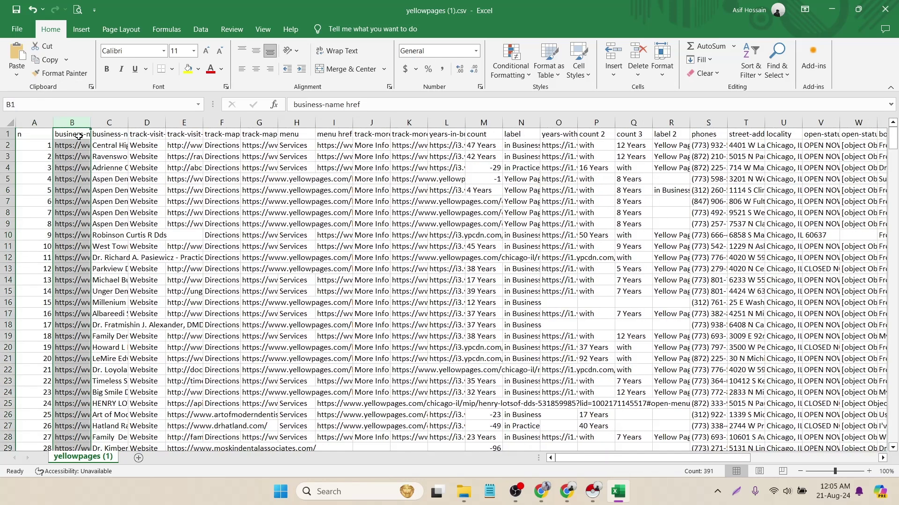
{"action": "left_click", "coordinate": [78, 136]}
{"action": "left_click", "coordinate": [76, 156]}
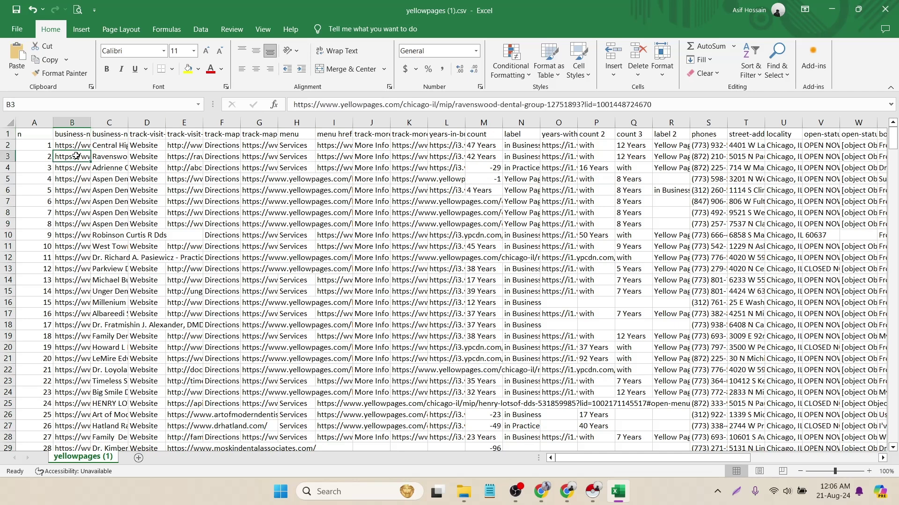
{"action": "left_click", "coordinate": [107, 135]}
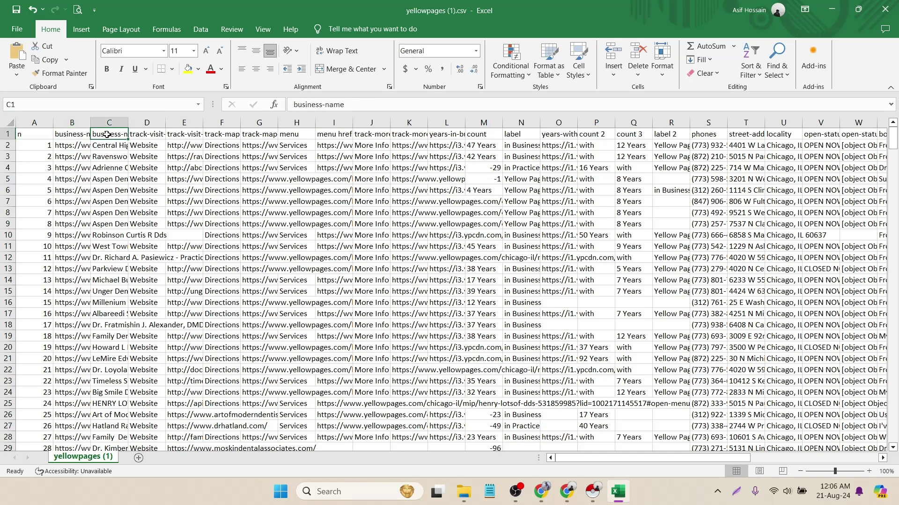
{"action": "left_click", "coordinate": [155, 130]}
{"action": "right_click", "coordinate": [154, 127]}
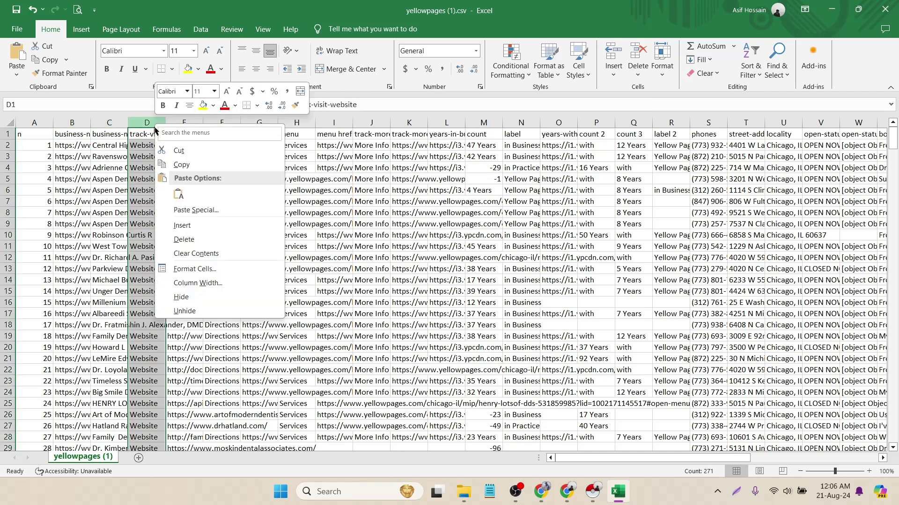
{"action": "left_click", "coordinate": [183, 239]}
{"action": "left_click", "coordinate": [145, 152]}
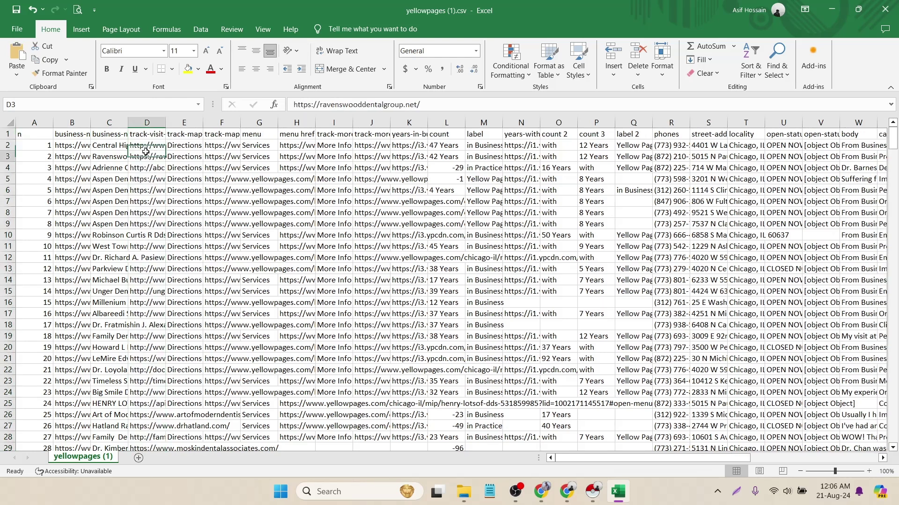
{"action": "left_click", "coordinate": [149, 179]}
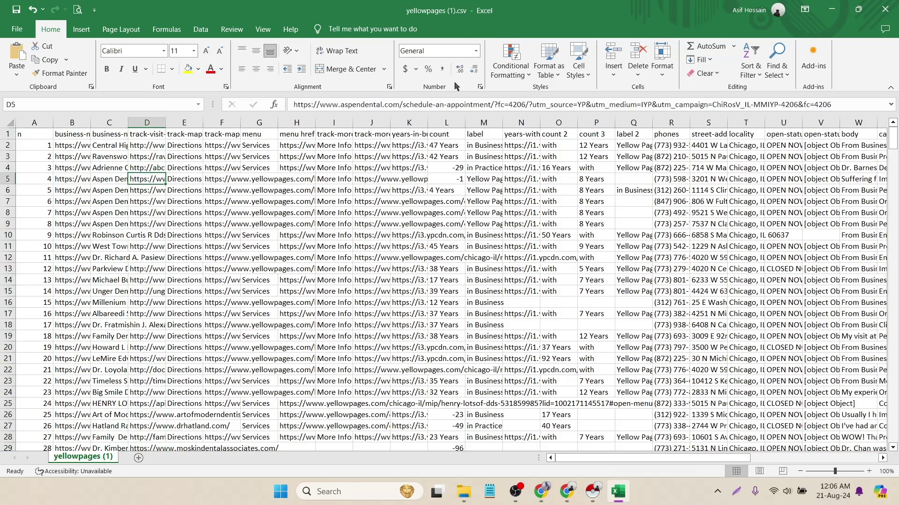
{"action": "left_click", "coordinate": [156, 159]}
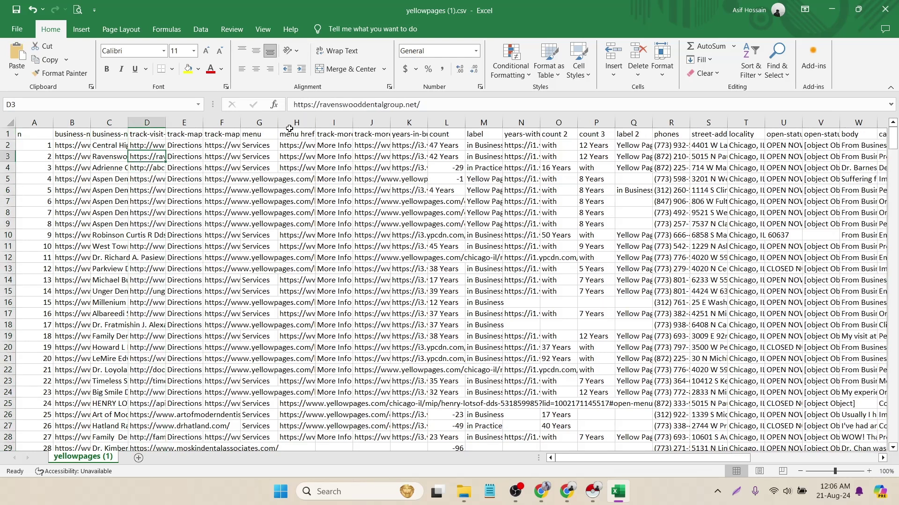
Step: Delete the track-map-it Directions column
{"action": "left_click", "coordinate": [182, 135]}
{"action": "left_click", "coordinate": [181, 146]}
{"action": "left_click", "coordinate": [179, 157]}
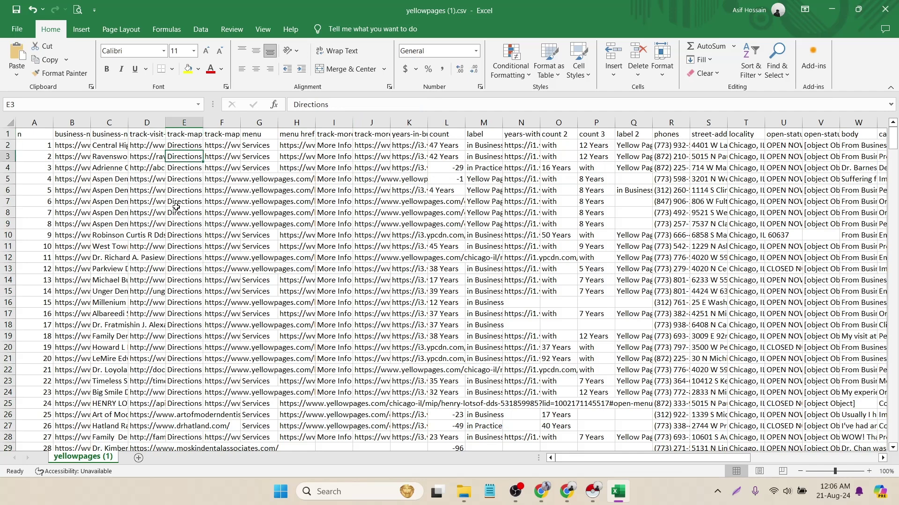
{"action": "left_click", "coordinate": [176, 206]}
{"action": "left_click", "coordinate": [188, 169]}
{"action": "left_click", "coordinate": [191, 121]}
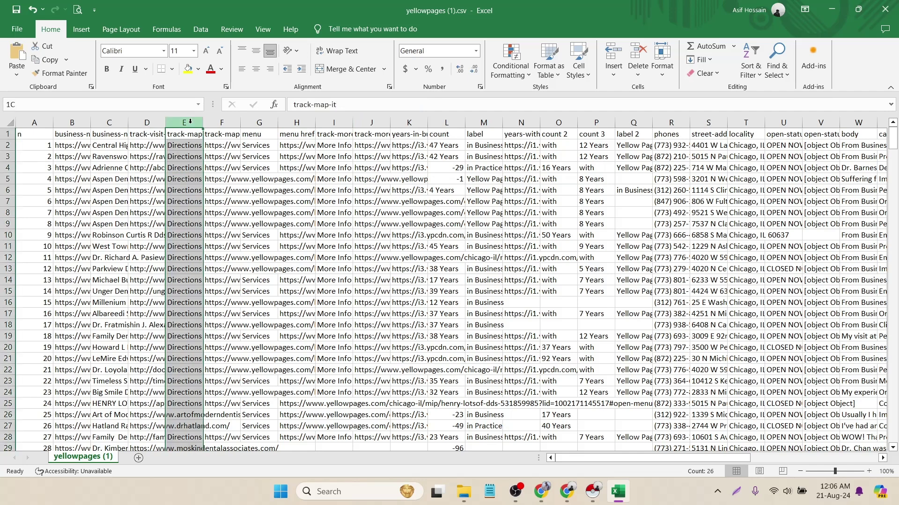
{"action": "right_click", "coordinate": [190, 121]}
{"action": "left_click", "coordinate": [220, 246]}
{"action": "left_click", "coordinate": [191, 156]}
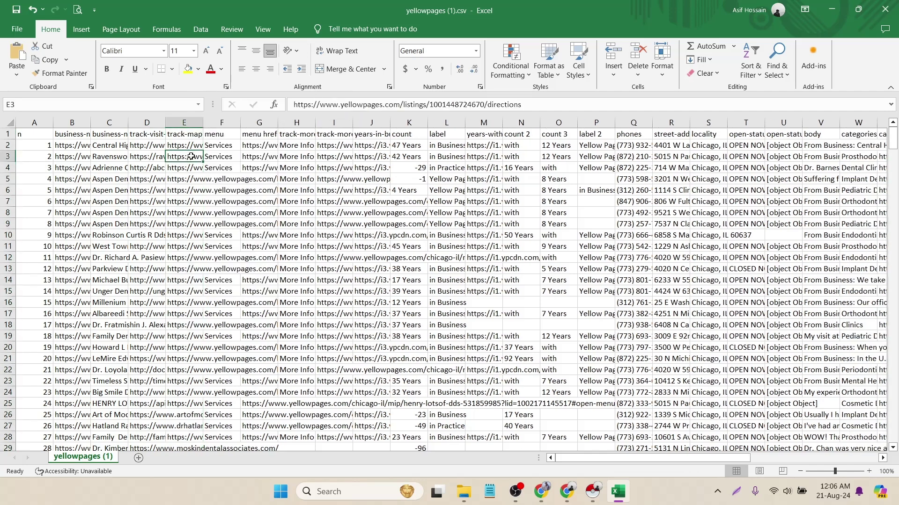
{"action": "left_click", "coordinate": [212, 153]}
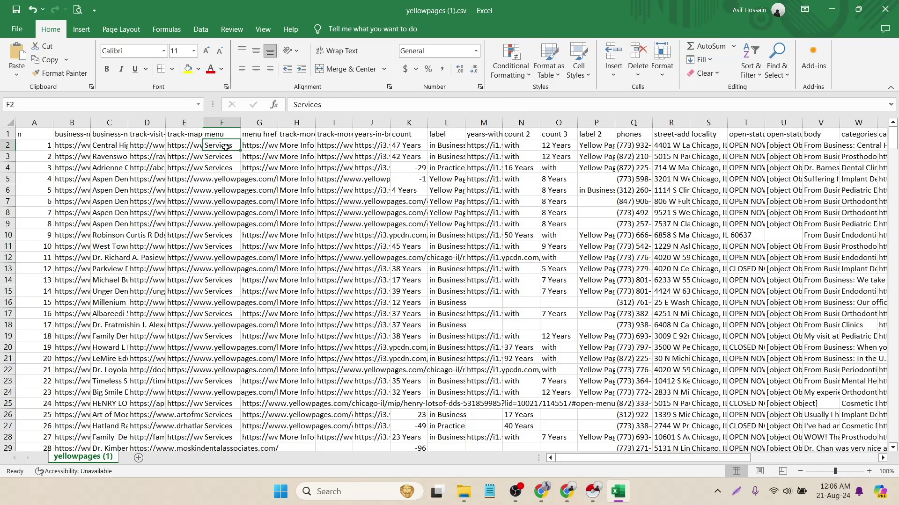
{"action": "scroll", "coordinate": [225, 155], "scroll_direction": "right", "scroll_amount": 2}
{"action": "left_click", "coordinate": [484, 123]}
{"action": "left_click", "coordinate": [477, 230]}
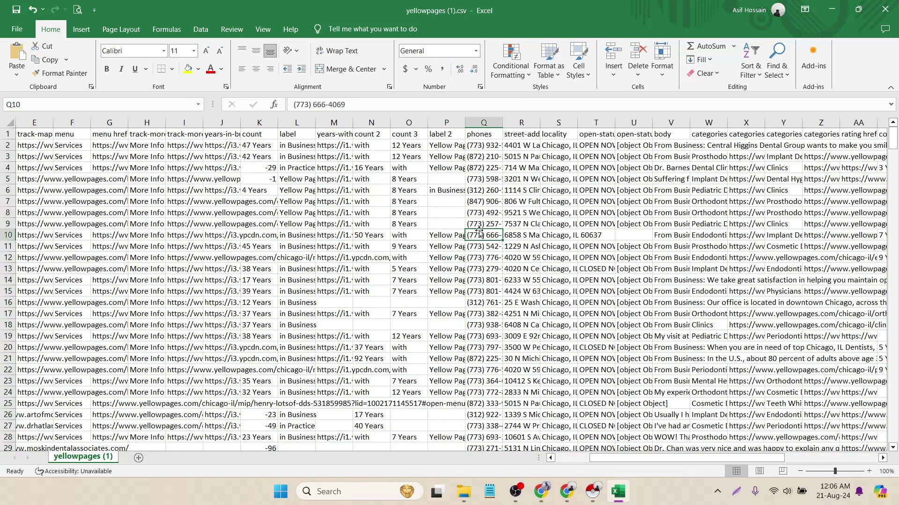
{"action": "left_click", "coordinate": [484, 123]}
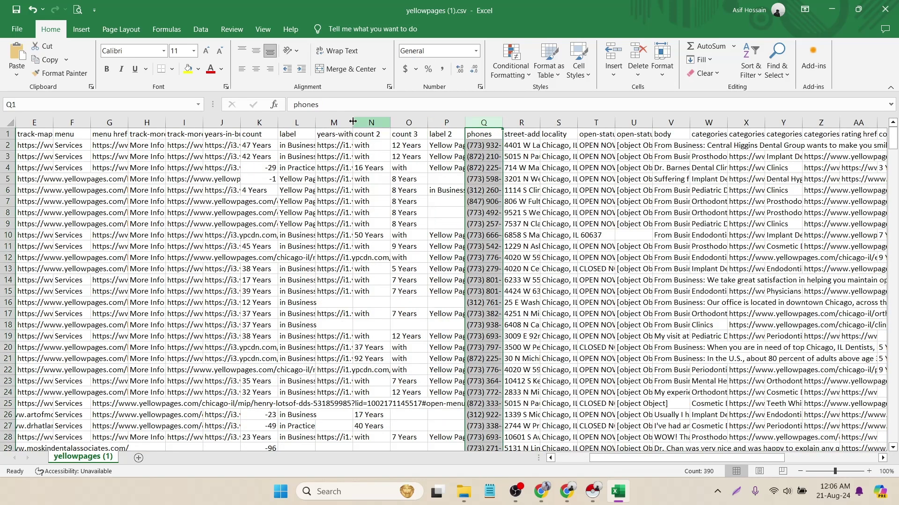
{"action": "left_click", "coordinate": [497, 237]}
{"action": "scroll", "coordinate": [498, 237], "scroll_direction": "down", "scroll_amount": 9}
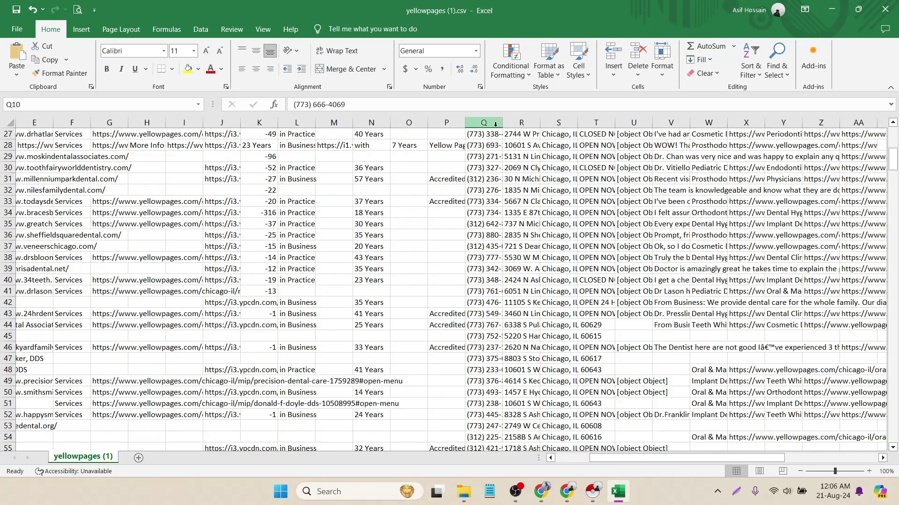
{"action": "left_click", "coordinate": [483, 122]}
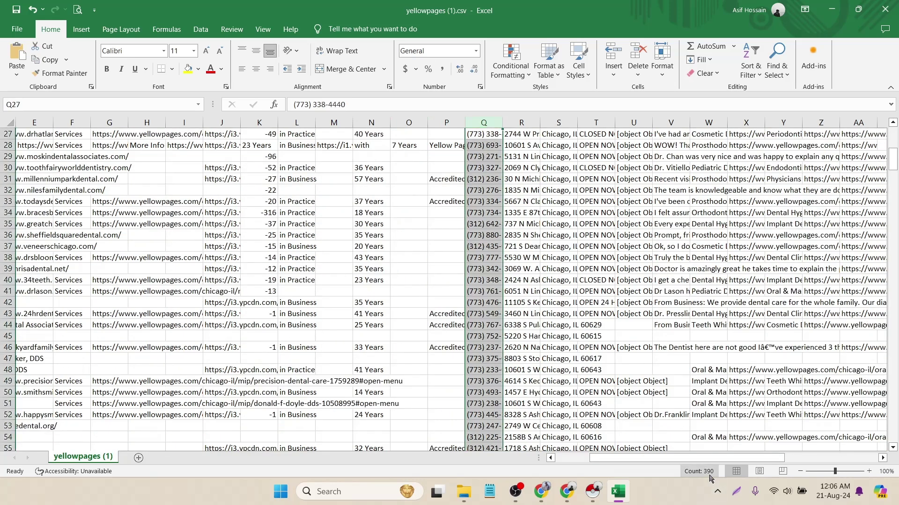
{"action": "scroll", "coordinate": [483, 250], "scroll_direction": "up", "scroll_amount": 7}
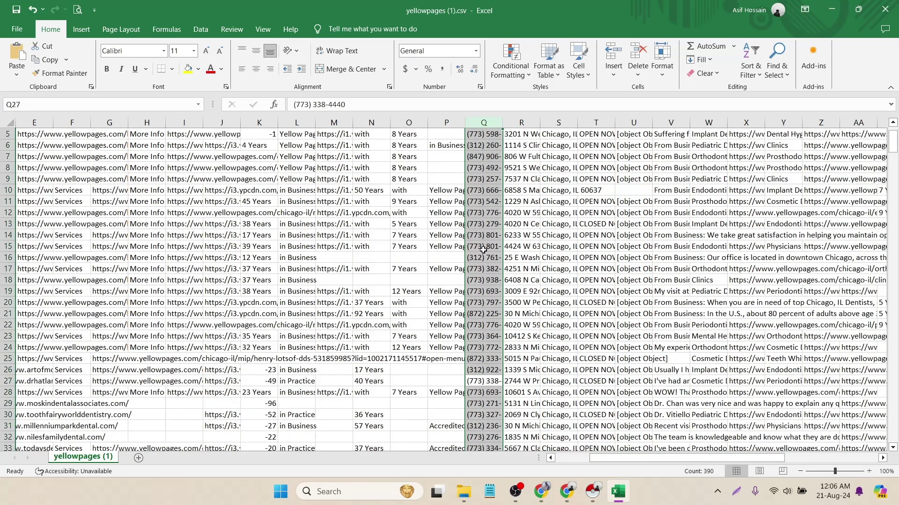
{"action": "scroll", "coordinate": [483, 250], "scroll_direction": "up", "scroll_amount": 2}
{"action": "left_click", "coordinate": [521, 158]}
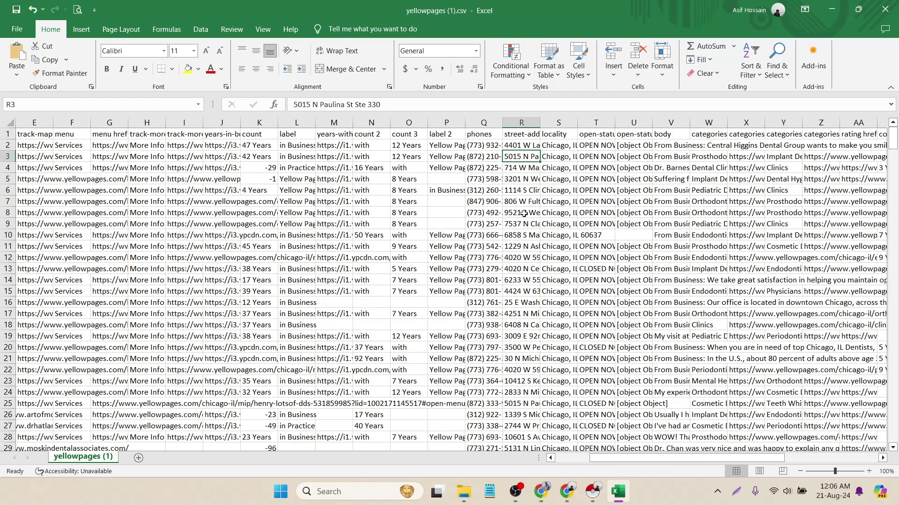
{"action": "left_click", "coordinate": [567, 145]}
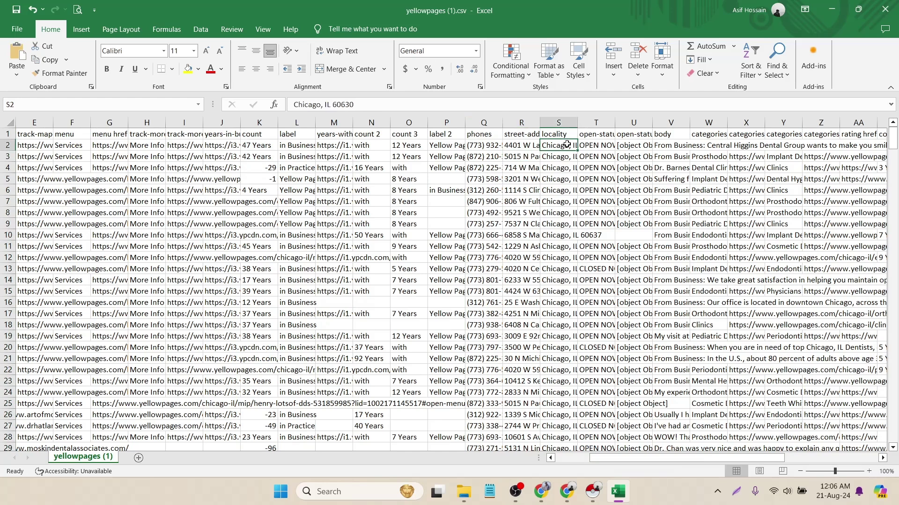
{"action": "left_click", "coordinate": [640, 145]}
Step: Scroll the listings sheet right to bring the open-status column U into view
{"action": "left_click_drag", "start_coordinate": [687, 460], "coordinate": [739, 459]}
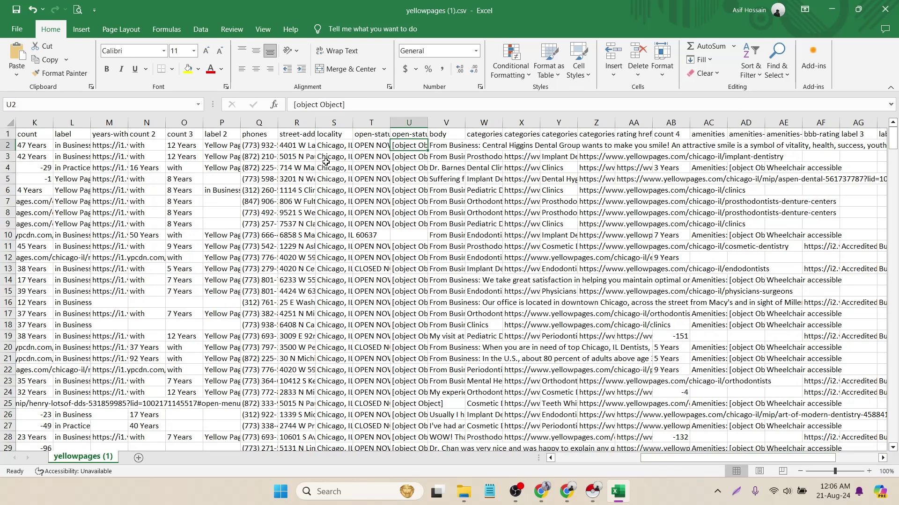